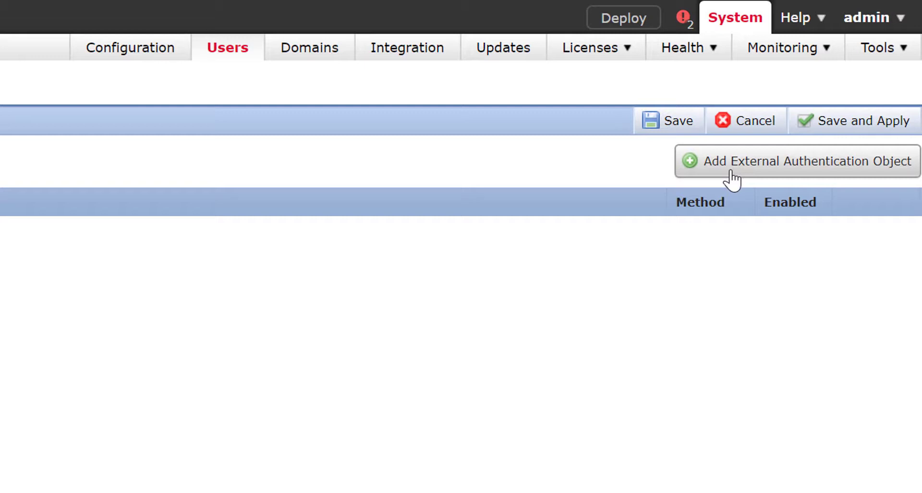
Add a new RADIUS external authentication object named ISE-External, correcting the misspelled name
left_click(730, 171)
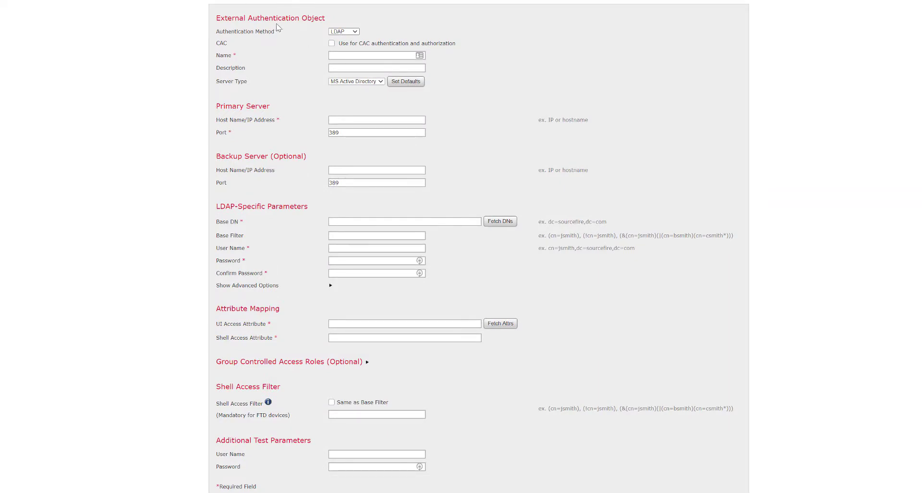
left_click(349, 33)
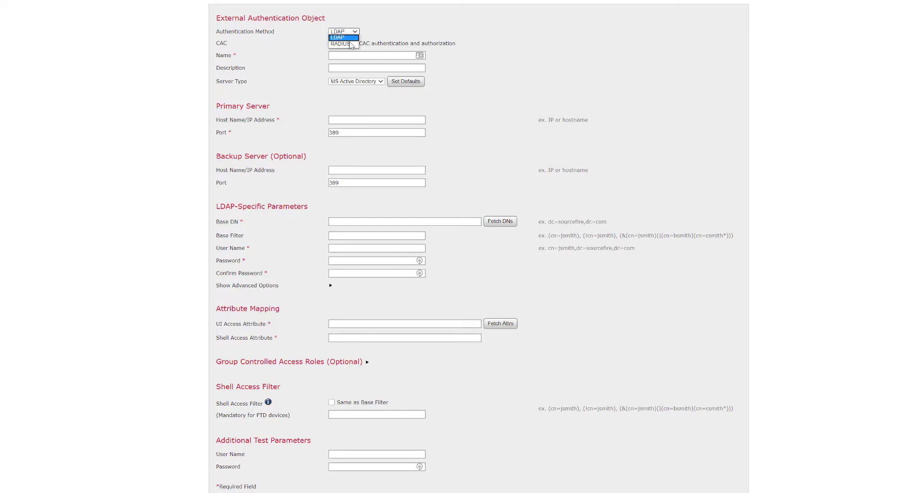
left_click(350, 43)
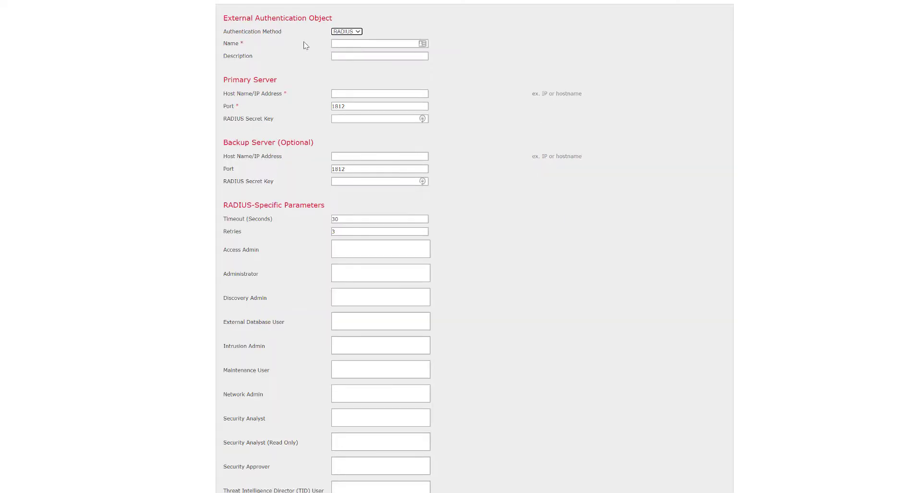
left_click(345, 43)
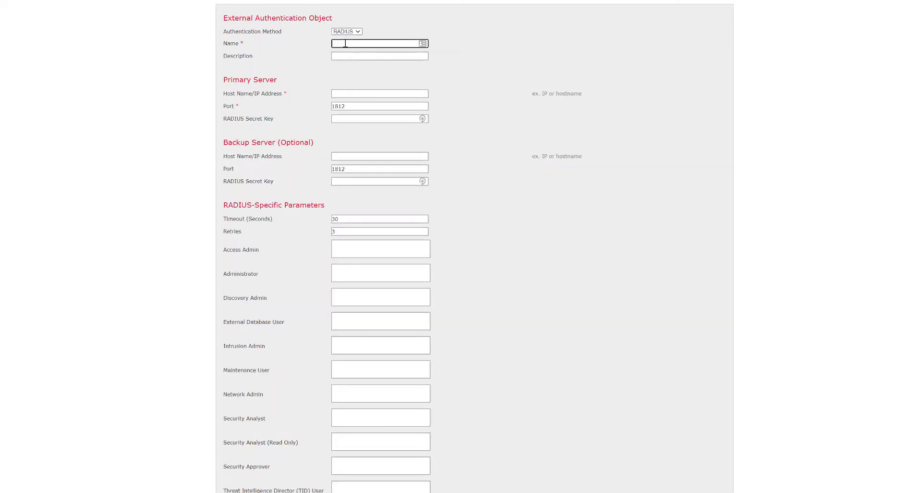
type("ISE")
type("-Exteranl")
key("BackSpace")
key("BackSpace")
key("BackSpace")
type("na")
Set the primary server host to 192.168.100.2 and move to its RADIUS secret key
left_click(352, 94)
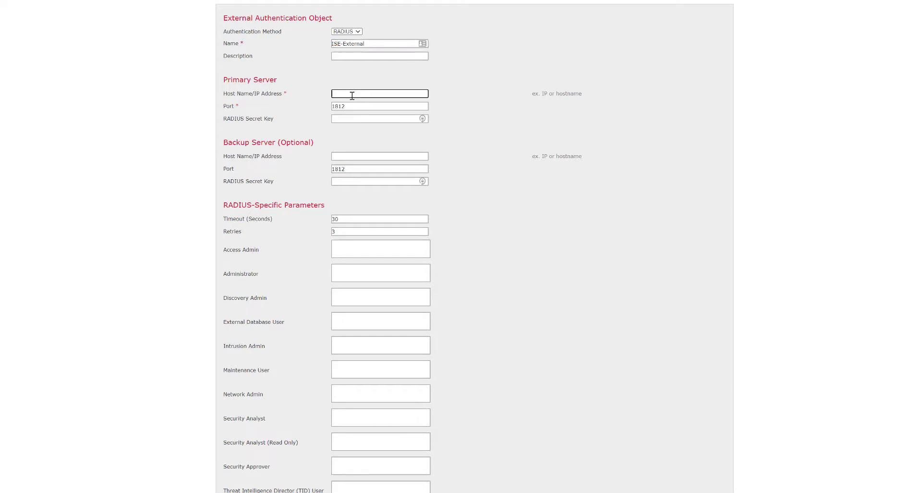
type("192.168.100.2")
left_click(349, 119)
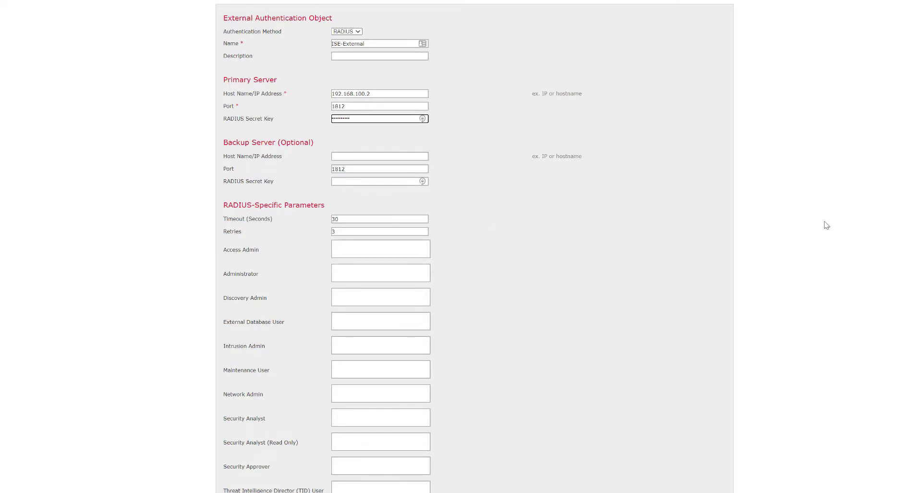
Map the Administrator role to the RADIUS attribute Class=Admins
scroll(290, 171, "down", 1)
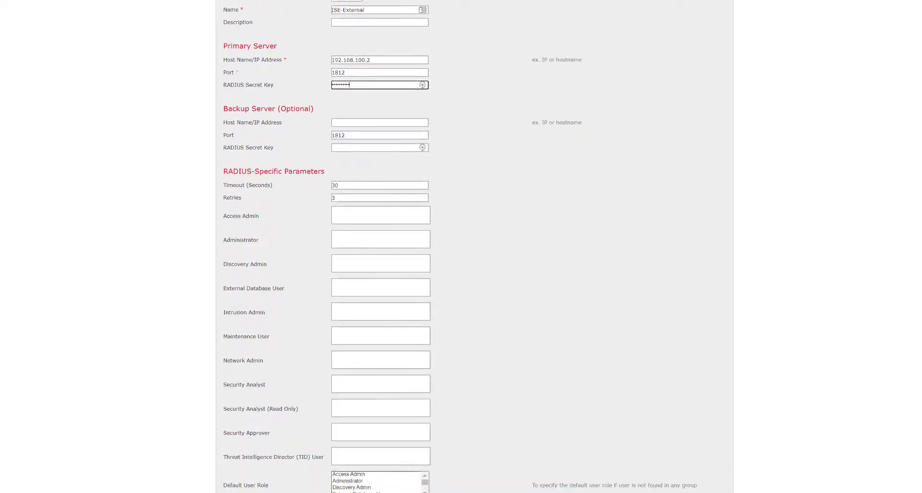
left_click(372, 207)
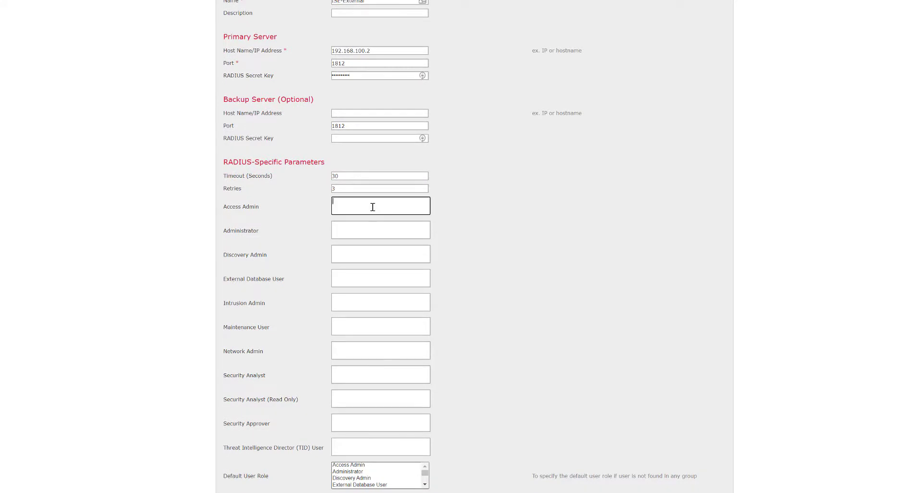
left_click(358, 230)
left_click(354, 258)
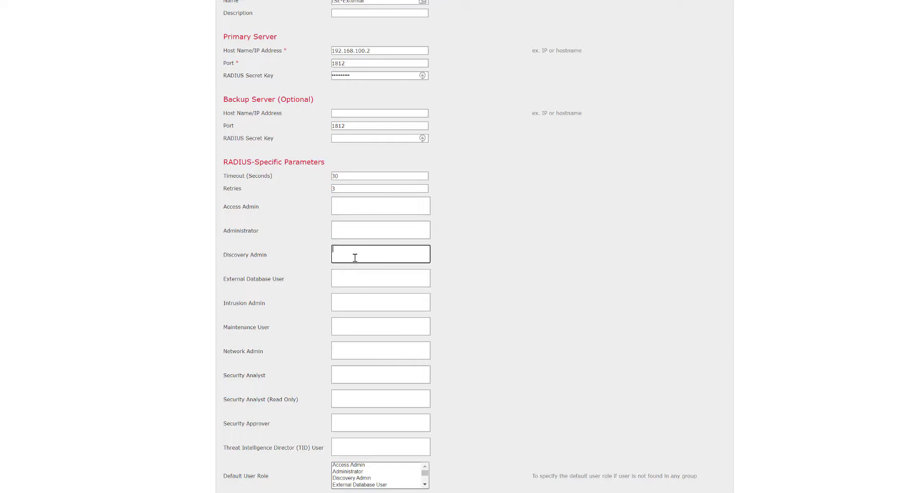
left_click(360, 229)
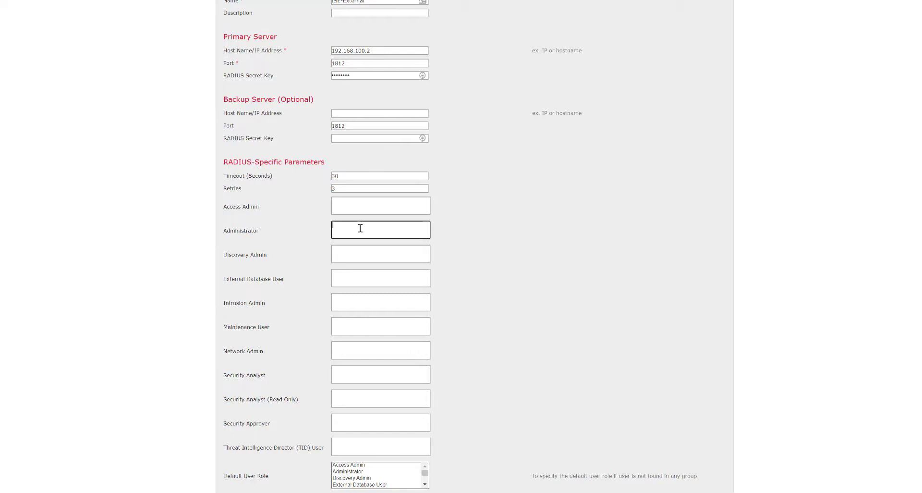
type("Class=")
type("Admins")
Review the Default User Role options and add fmc-admin to the Administrator Shell Access User List
scroll(518, 375, "down", 2)
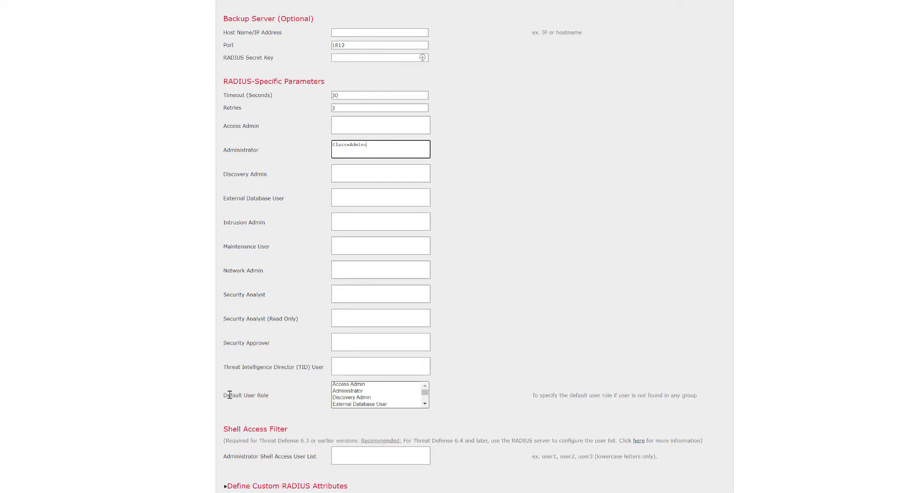
left_click(425, 402)
scroll(423, 394, "down", 2)
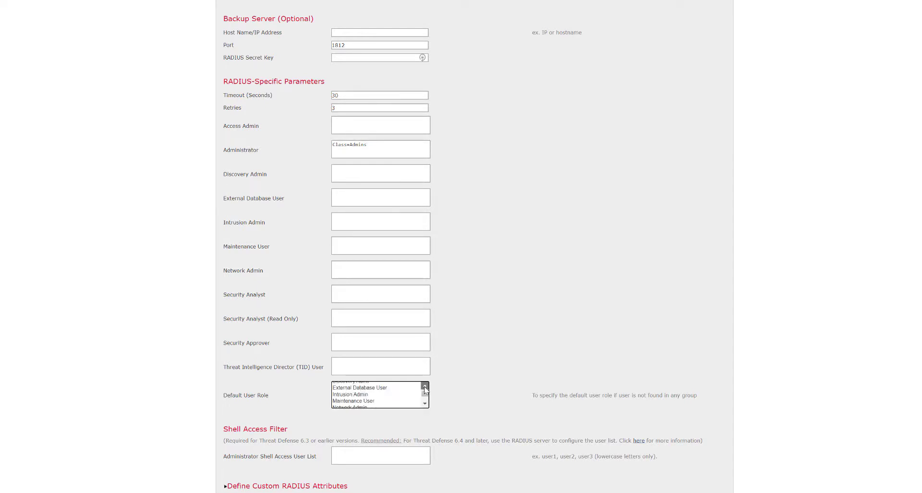
scroll(425, 389, "up", 1)
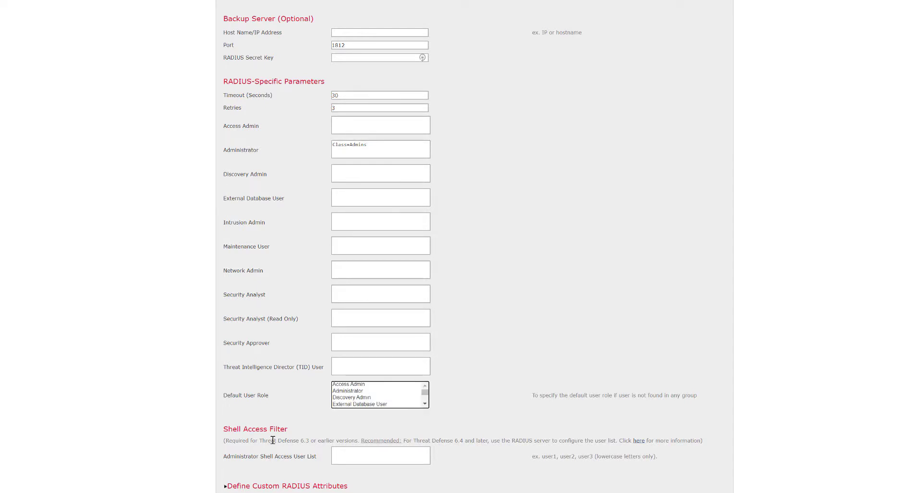
left_click(386, 450)
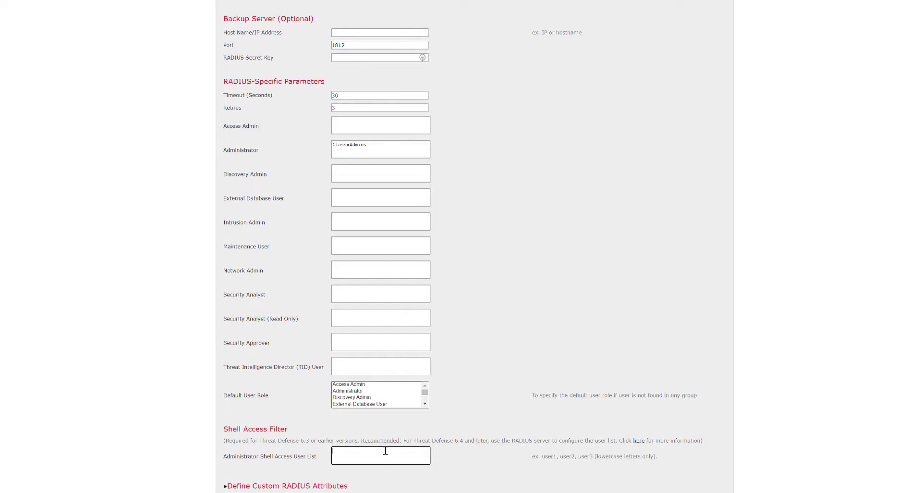
type("fmc-admin")
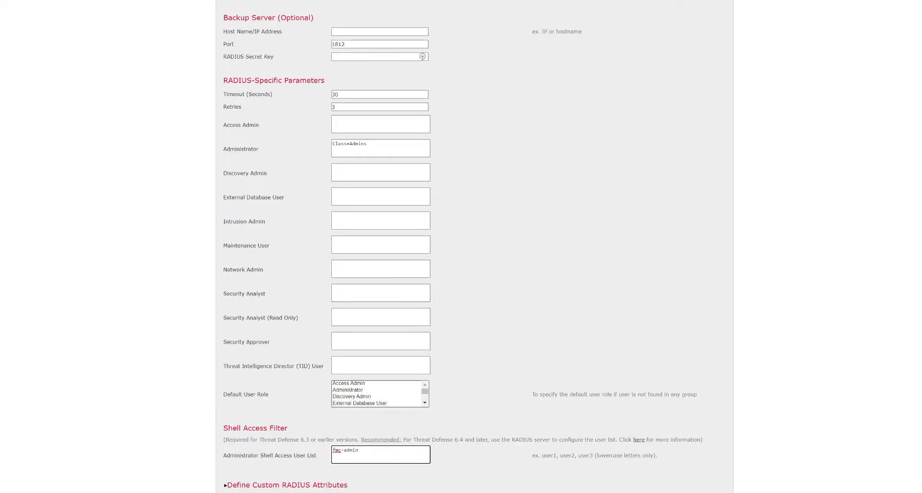
scroll(732, 466, "down", 1)
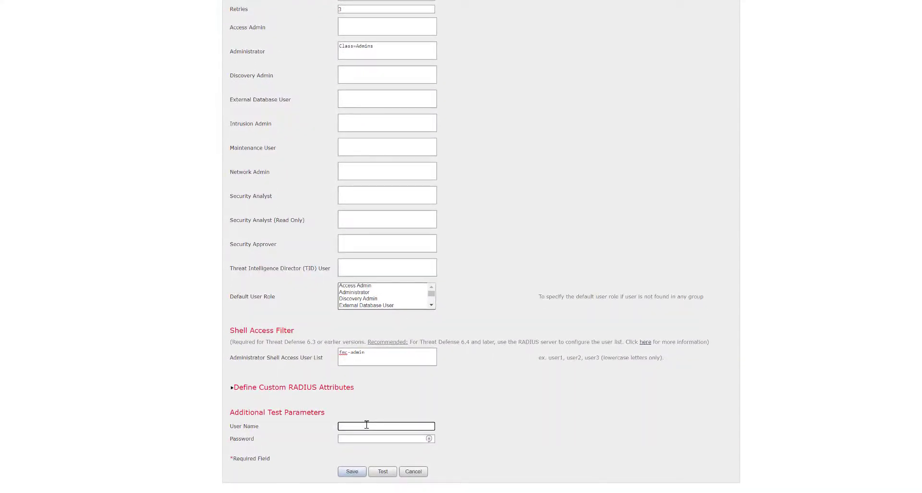
Test the object by entering the test user's name and password and running Test
left_click(367, 425)
type("kelvin")
key("Tab")
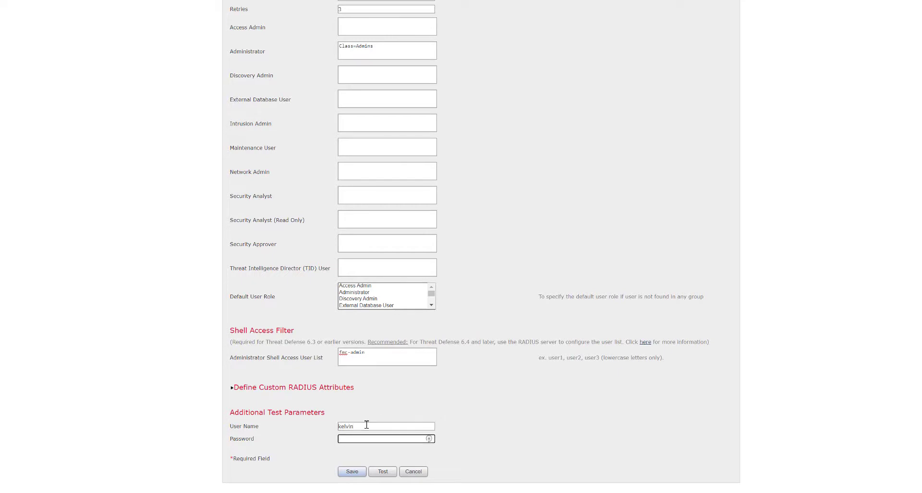
left_click(382, 471)
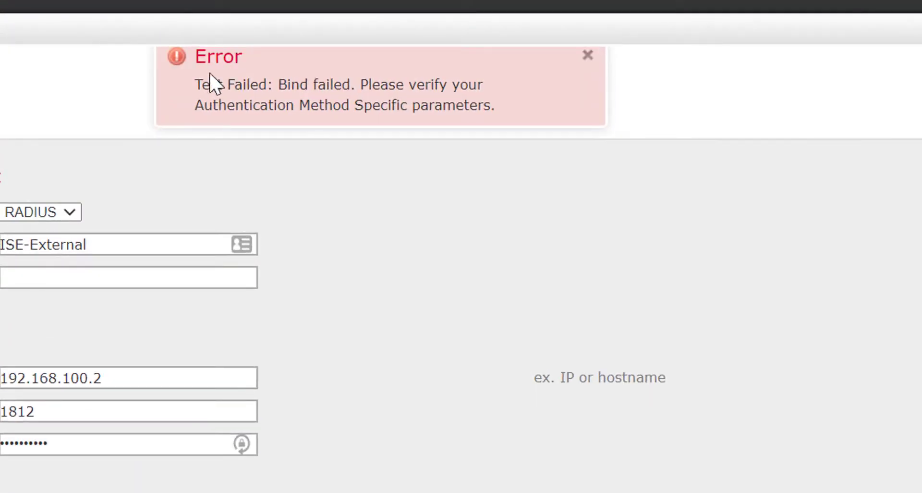
Expand Show Details under Test Output to read the failed User Test result
left_click_drag(194, 84, 477, 85)
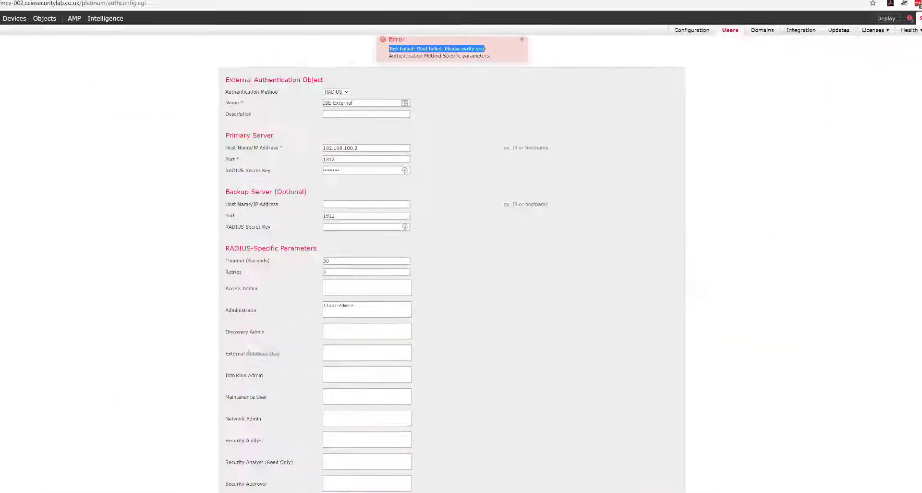
scroll(480, 240, "down", 6)
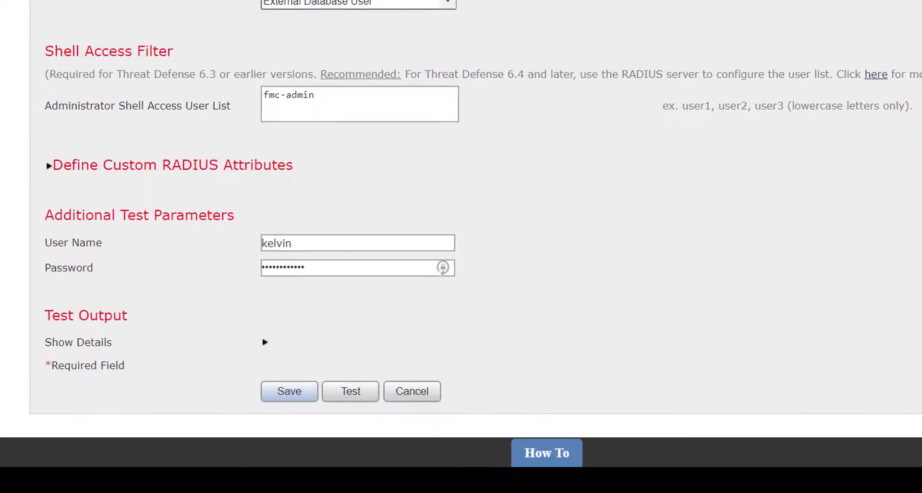
left_click(314, 400)
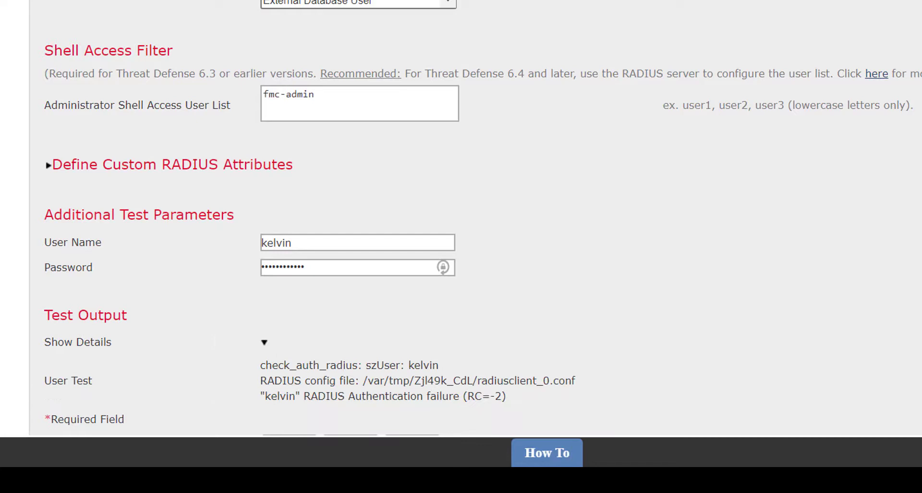
scroll(480, 216, "down", 2)
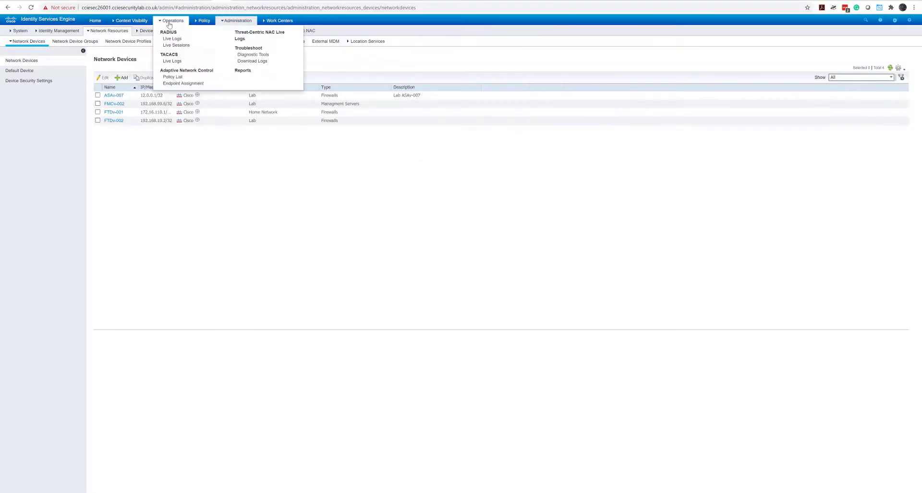
In ISE RADIUS Live Logs, open the newest failed entry showing the DenyAccess rejection
mouse_move(172, 21)
left_click(172, 38)
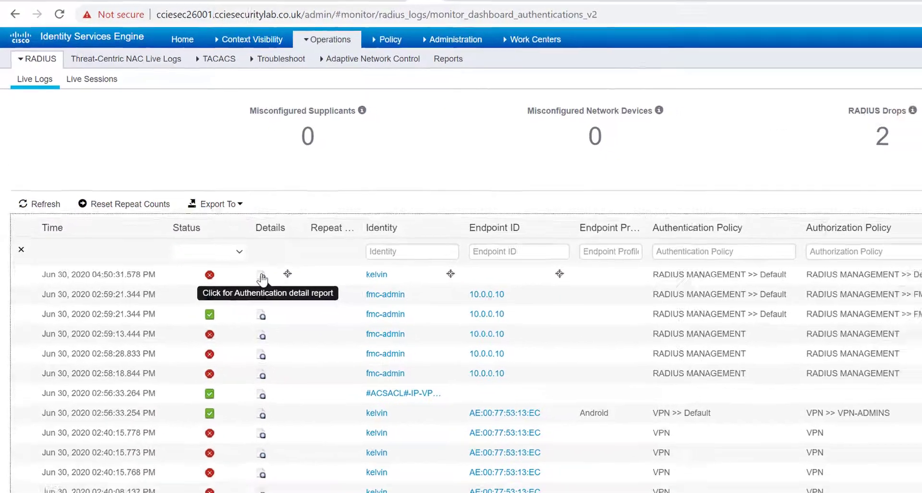
left_click(261, 278)
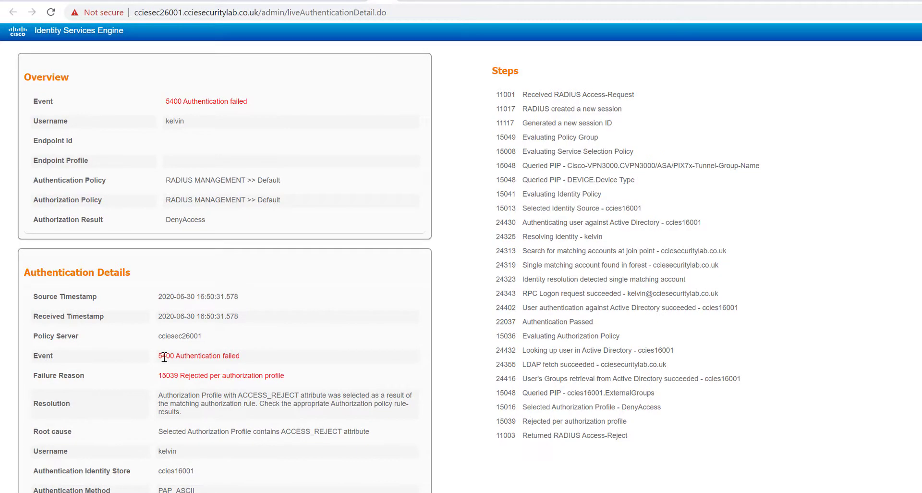
left_click_drag(163, 355, 317, 358)
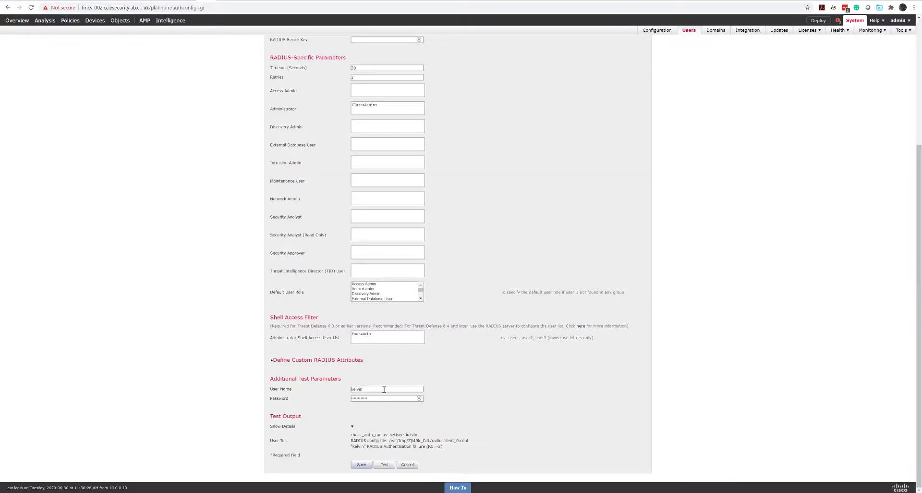
Replace the test user name with fmc-admin and rerun the authentication test
double_click(384, 389)
type("fmc-admin")
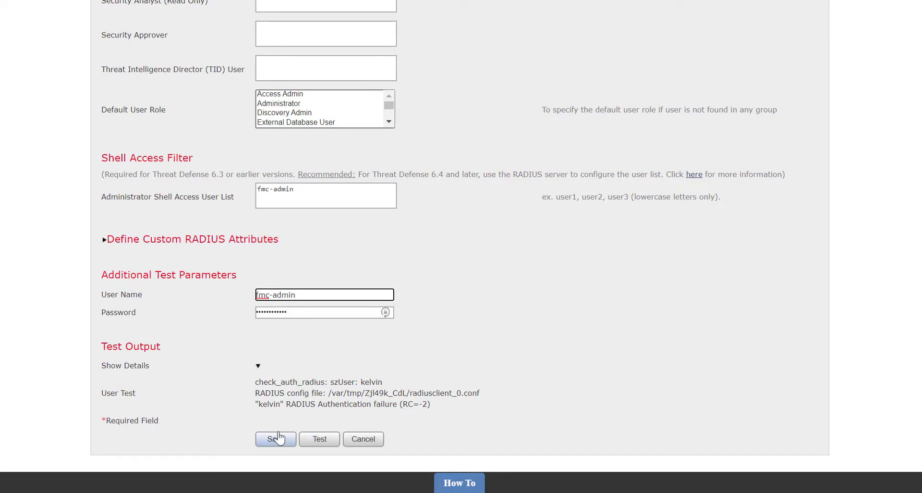
left_click(322, 444)
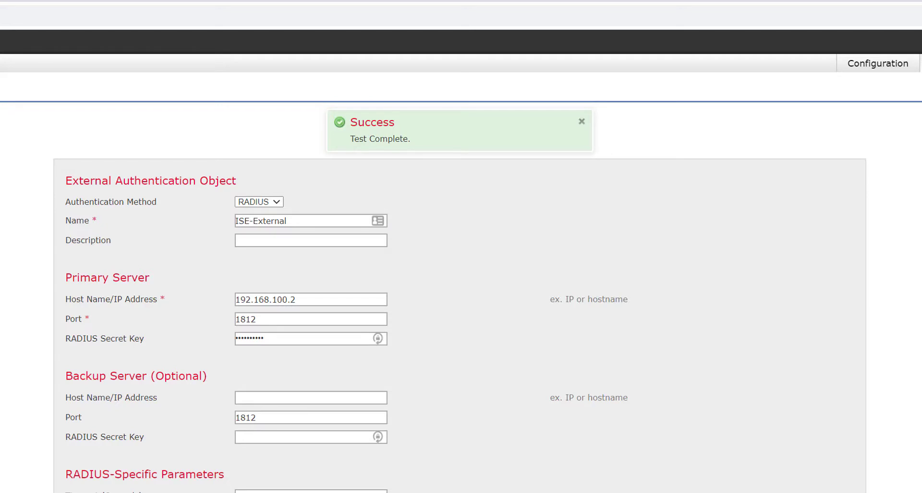
Confirm the Success test output and save the ISE-External object
scroll(461, 283, "down", 6)
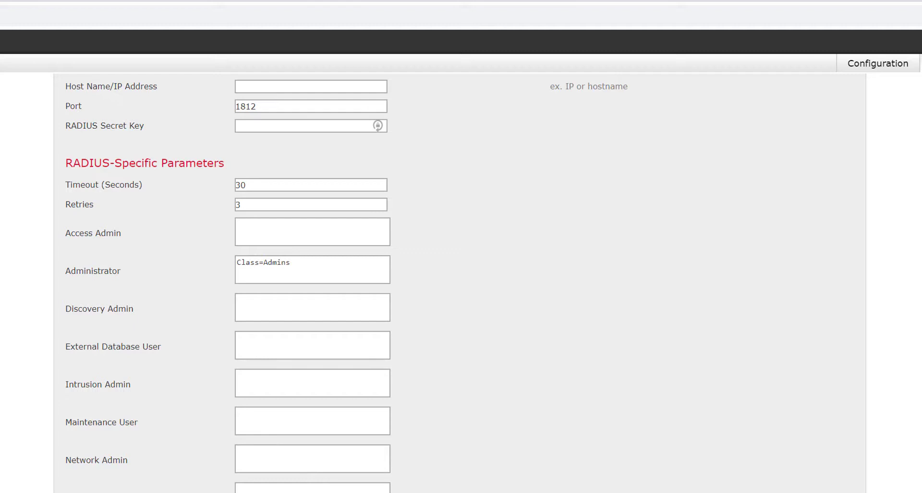
scroll(462, 284, "down", 1)
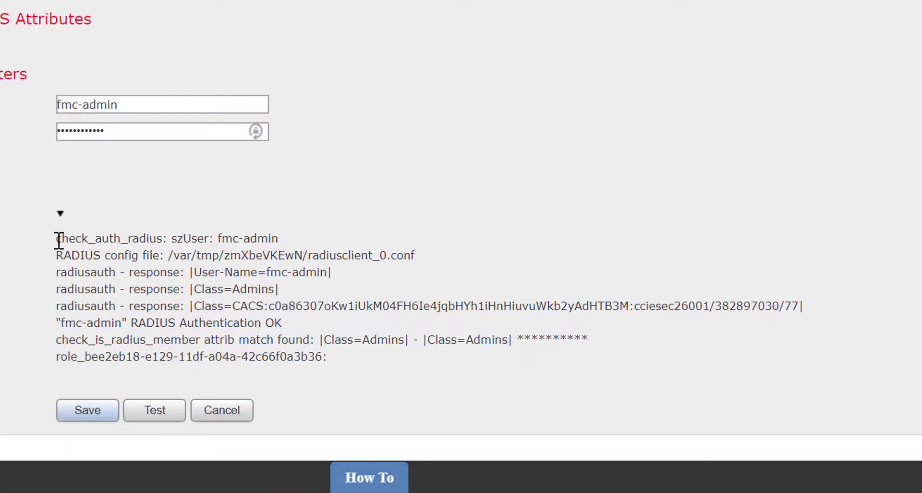
left_click_drag(56, 239, 520, 384)
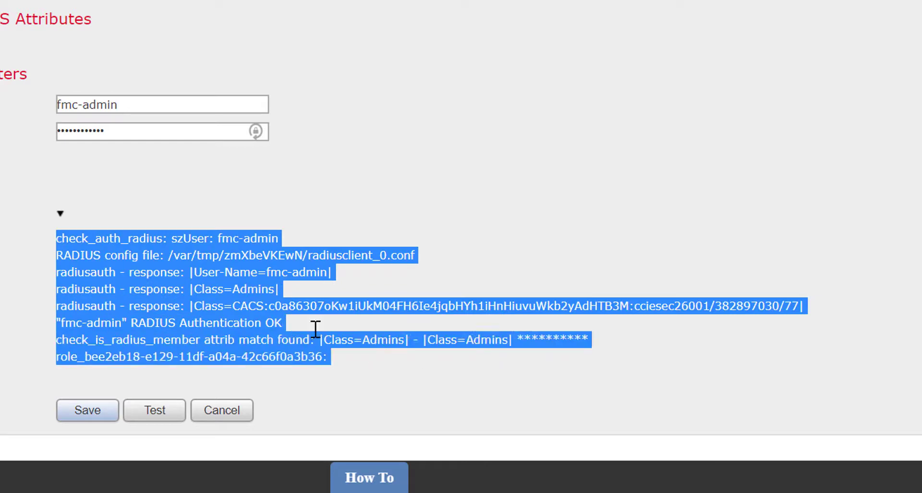
left_click(183, 329)
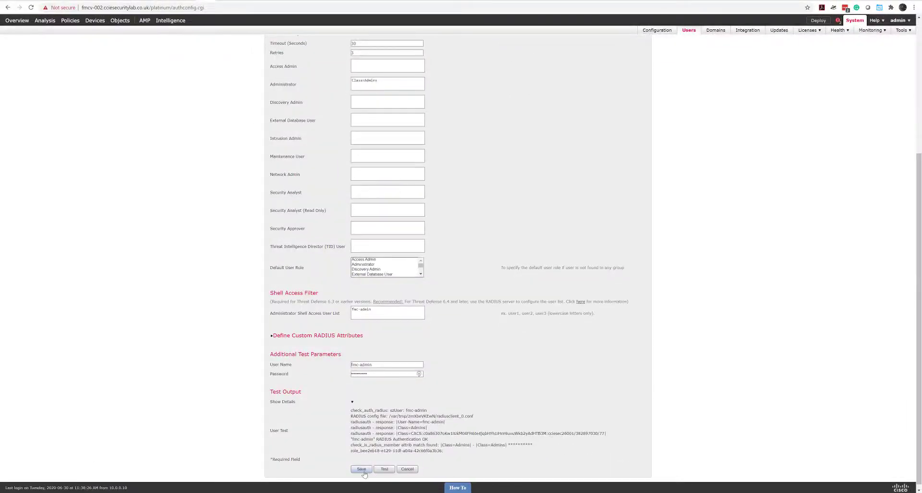
left_click(364, 473)
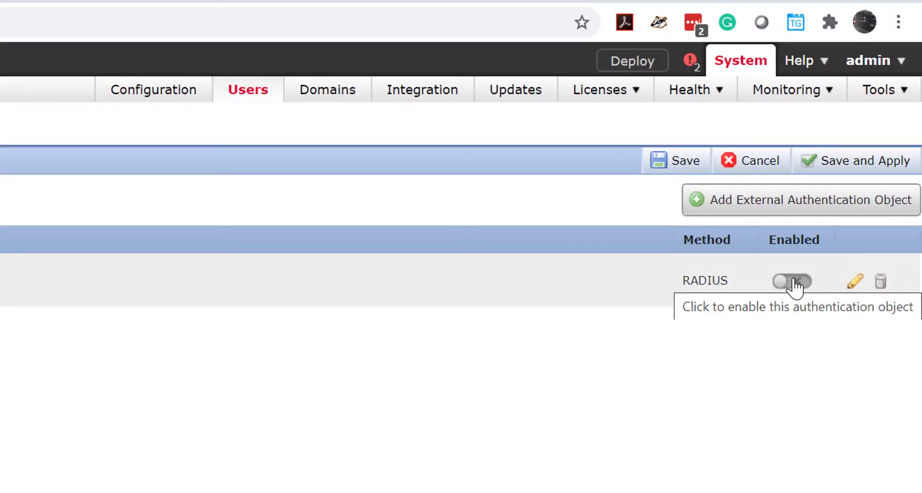
Enable ISE-External, set Shell Authentication to Enabled (ISE-External), then Save and Apply to the domain
left_click(793, 282)
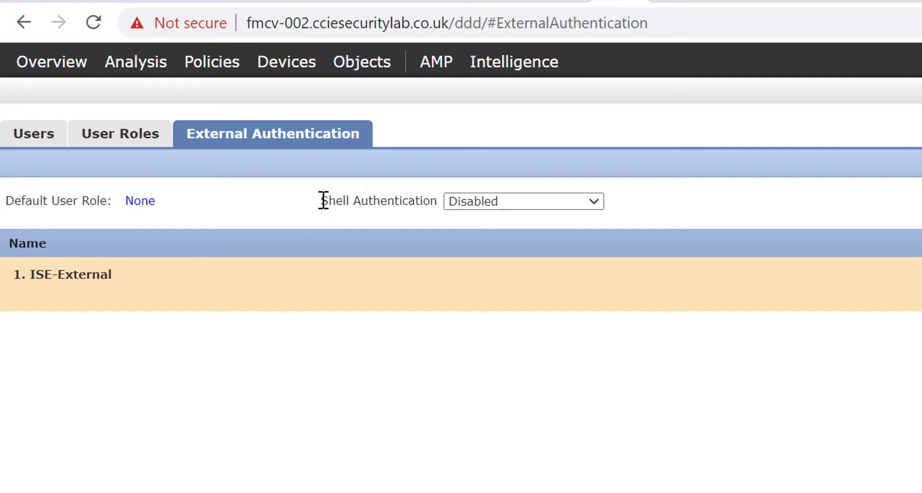
left_click_drag(335, 200, 490, 208)
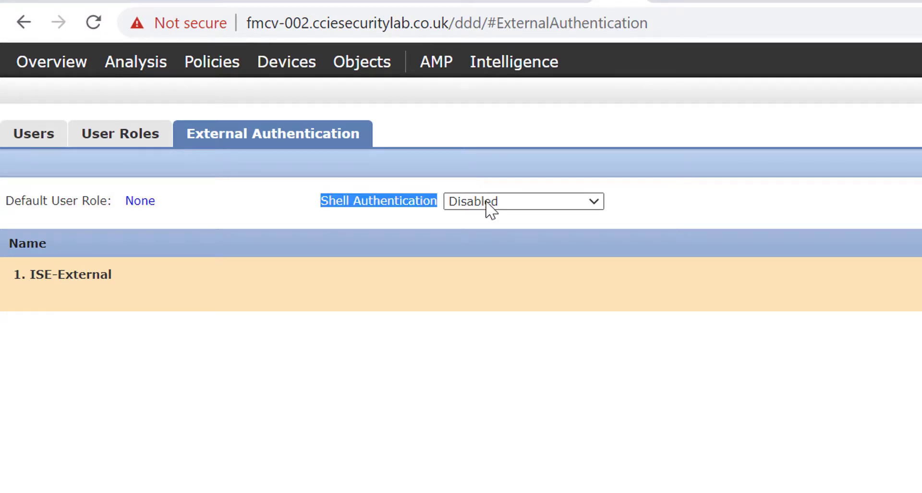
left_click(565, 207)
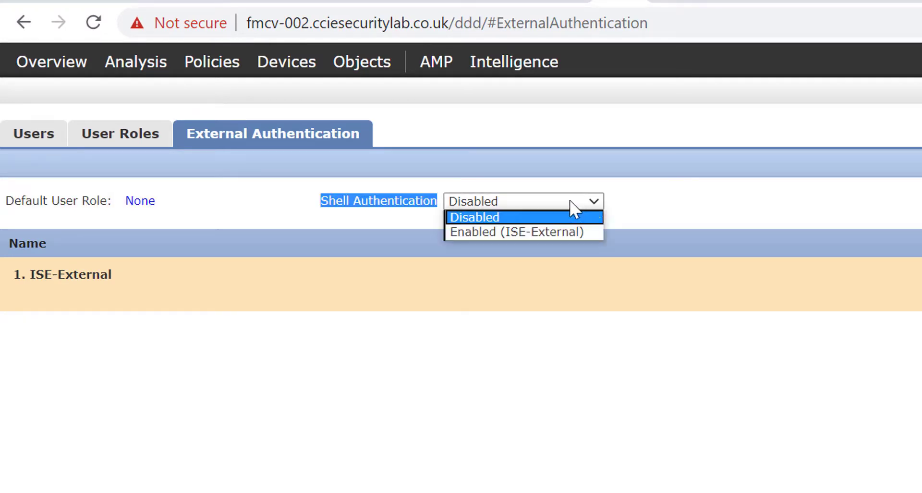
left_click(561, 230)
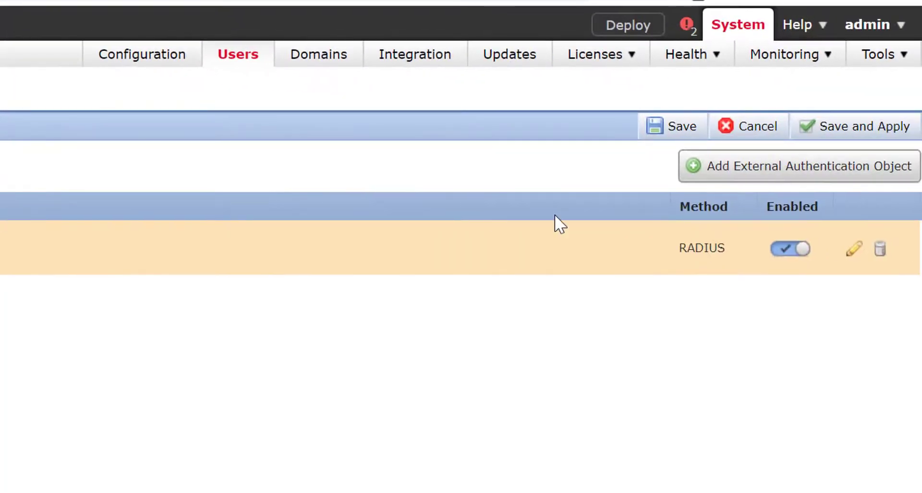
left_click(844, 130)
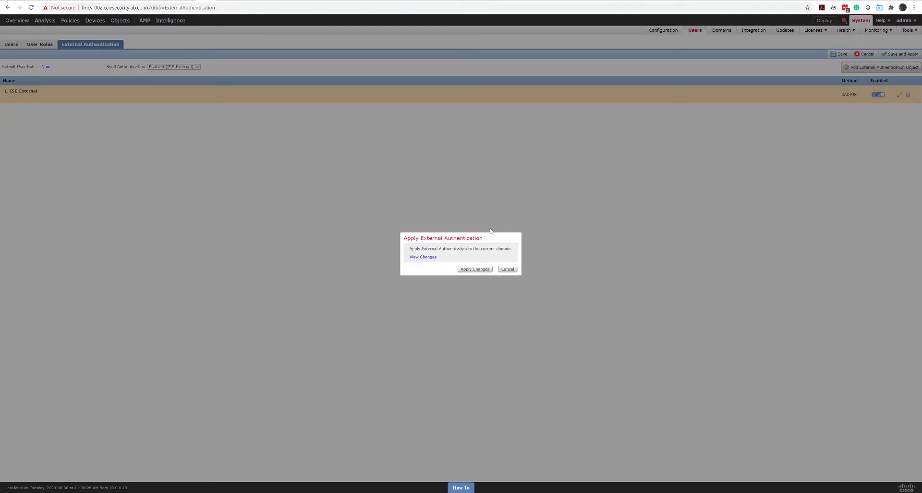
left_click(475, 269)
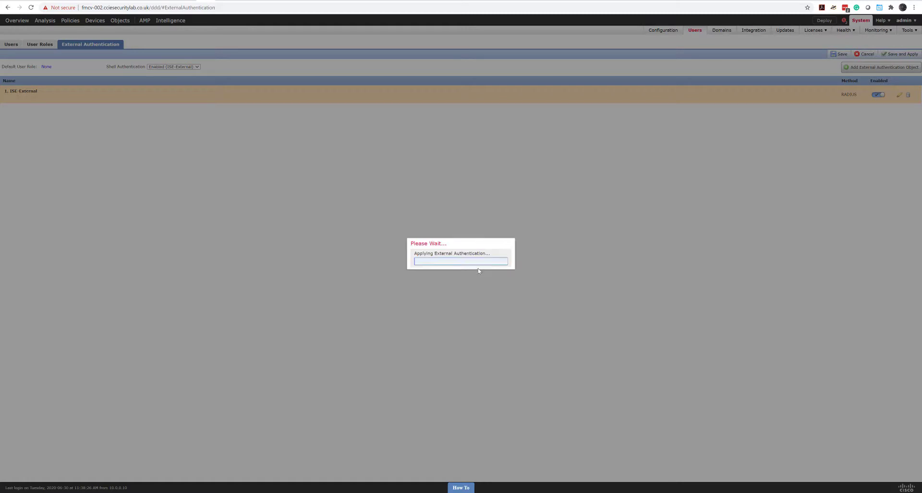
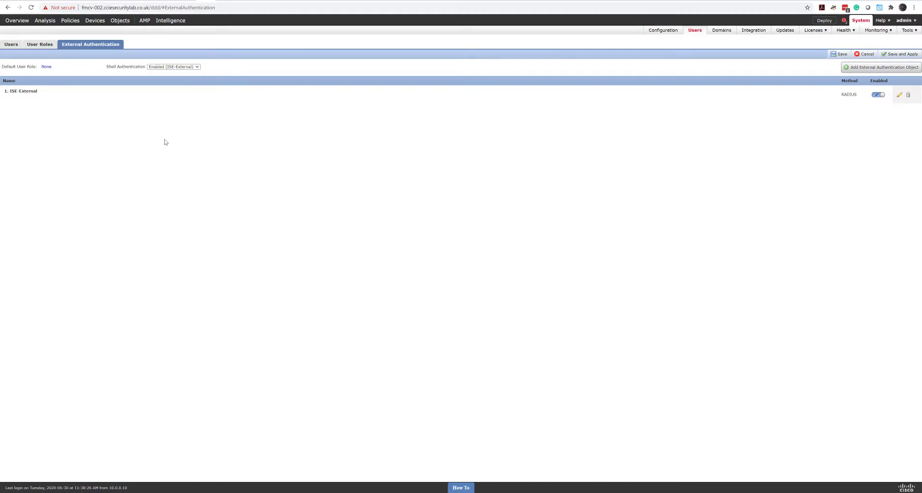
Enable the ISE-External RADIUS object, with shell authentication using ISE-External
mouse_move(99, 21)
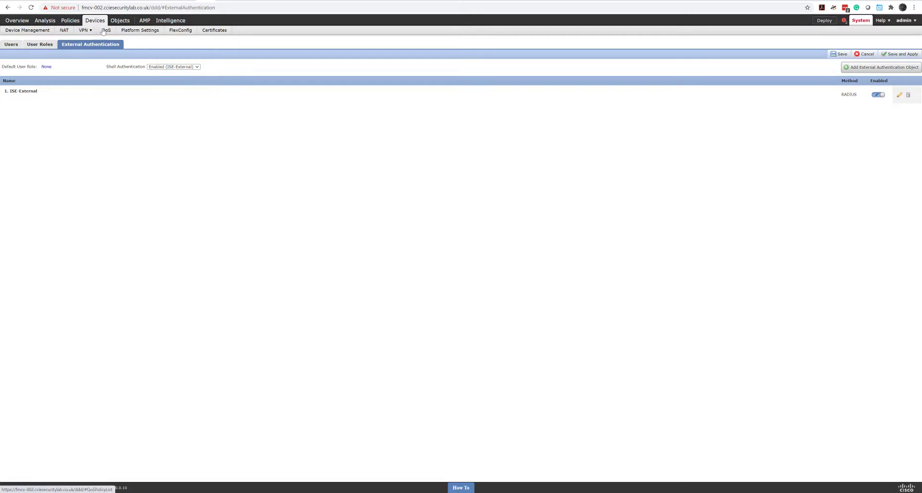
Switch on the ISE-External server under External Authentication in FTDv-001's platform settings
left_click(150, 31)
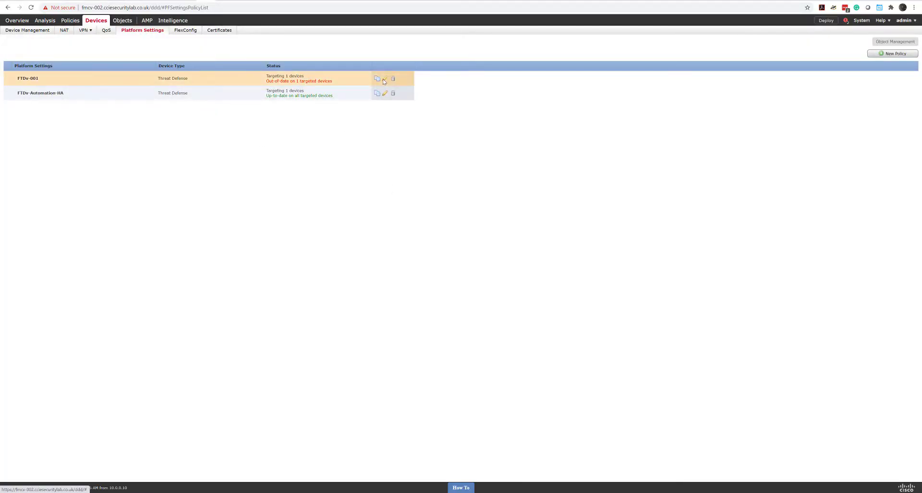
left_click(384, 79)
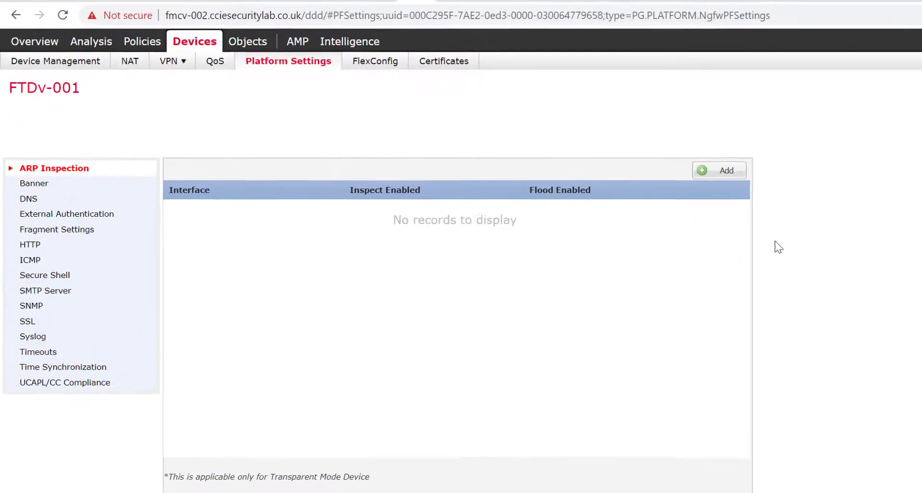
left_click(79, 215)
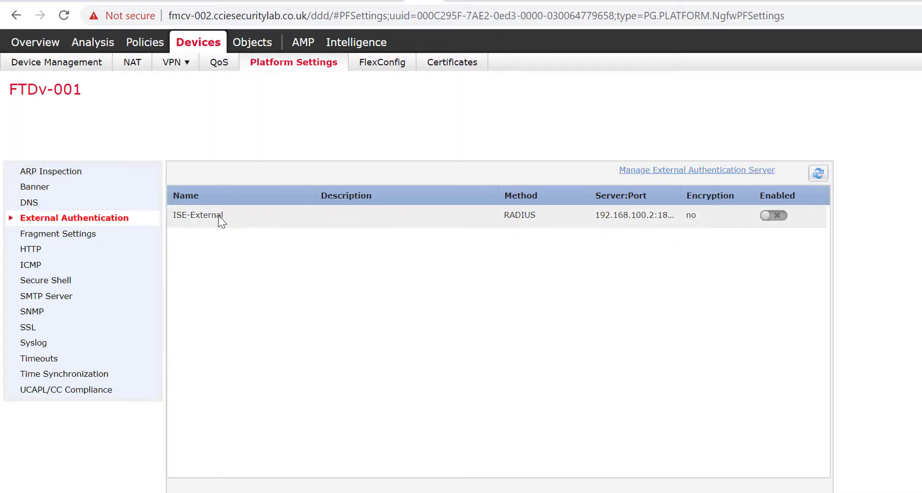
left_click(199, 217)
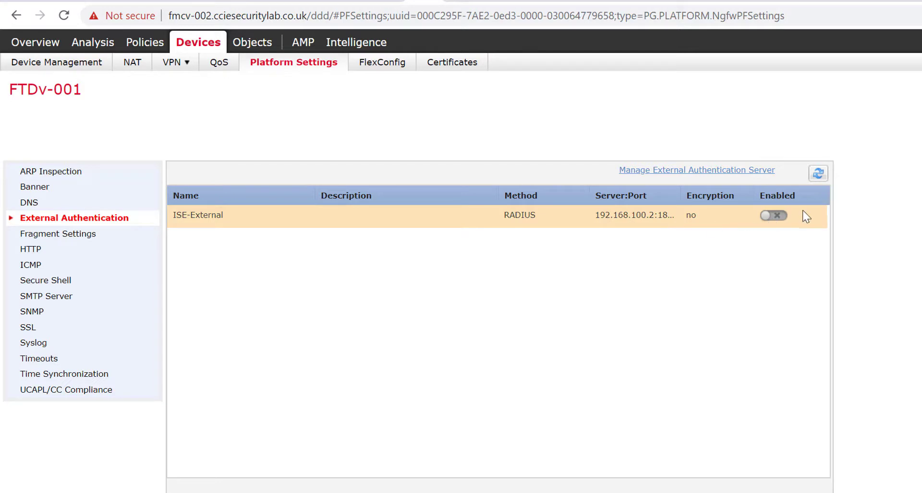
left_click(771, 215)
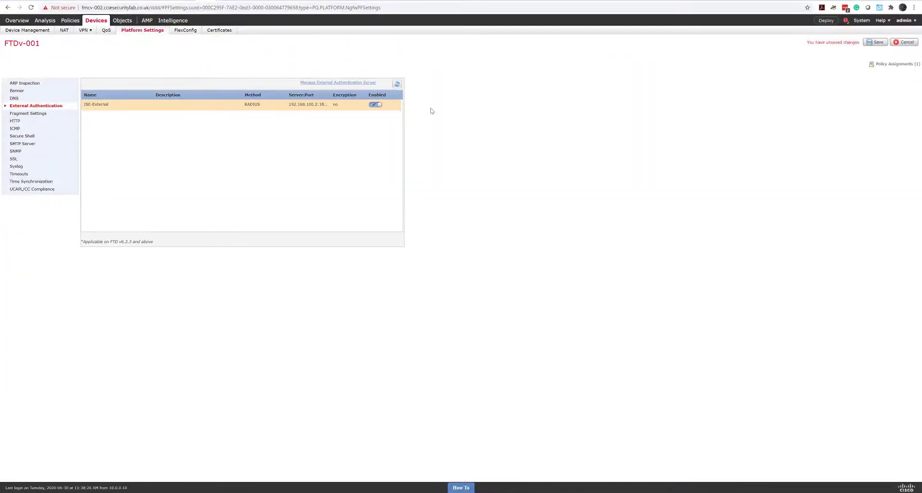
Save the FTDv-001 platform settings and deploy the pending changes to FTDv-001
left_click(876, 43)
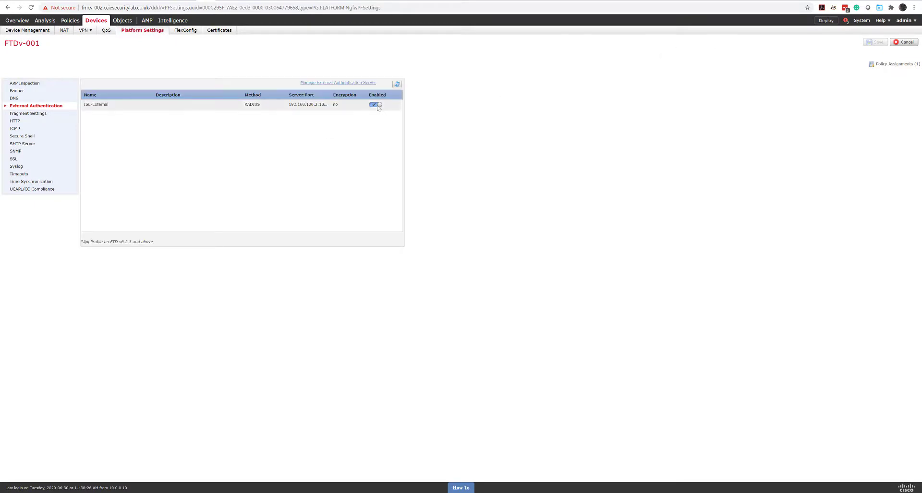
left_click(826, 20)
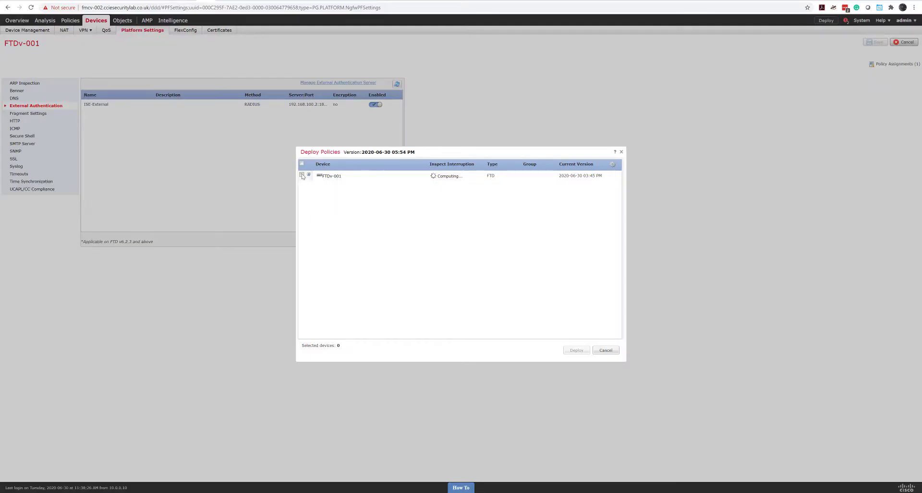
left_click(302, 175)
left_click(309, 176)
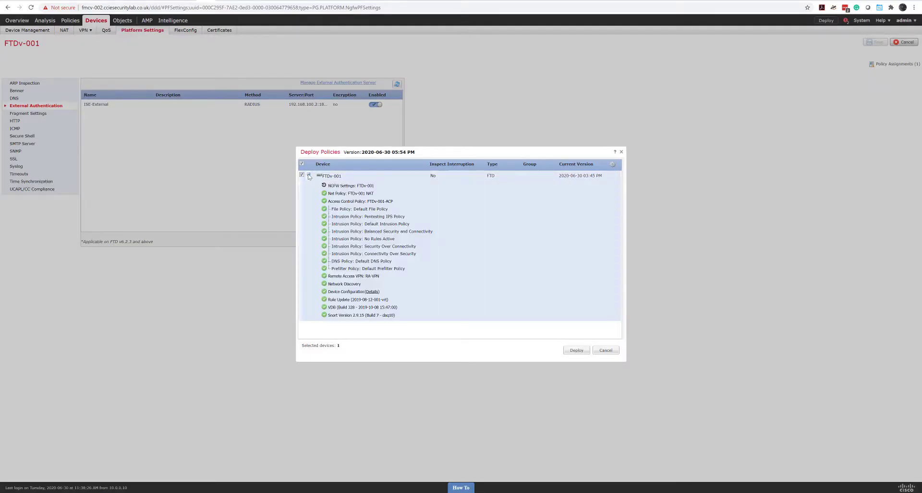
left_click(309, 175)
left_click(577, 350)
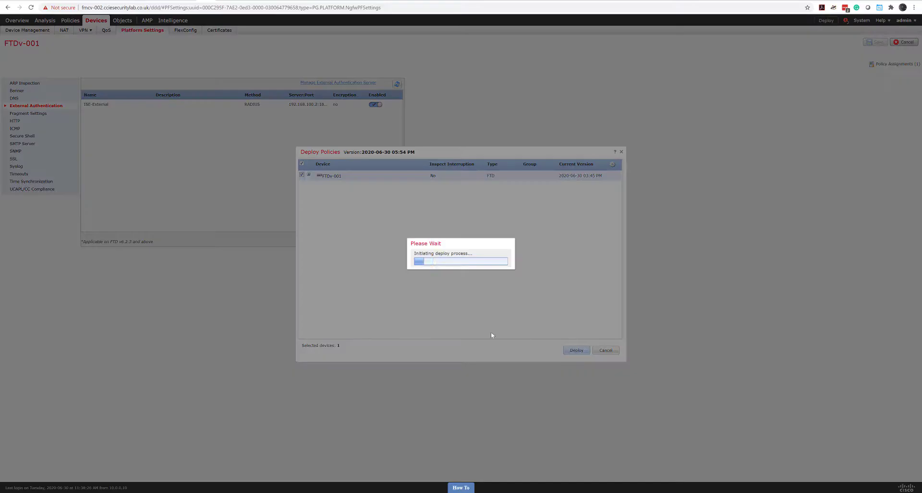
left_click(221, 2)
Open the FMCv-002 network device (192.168.99.6/32) to check its RADIUS authentication and shared secret
left_click(114, 31)
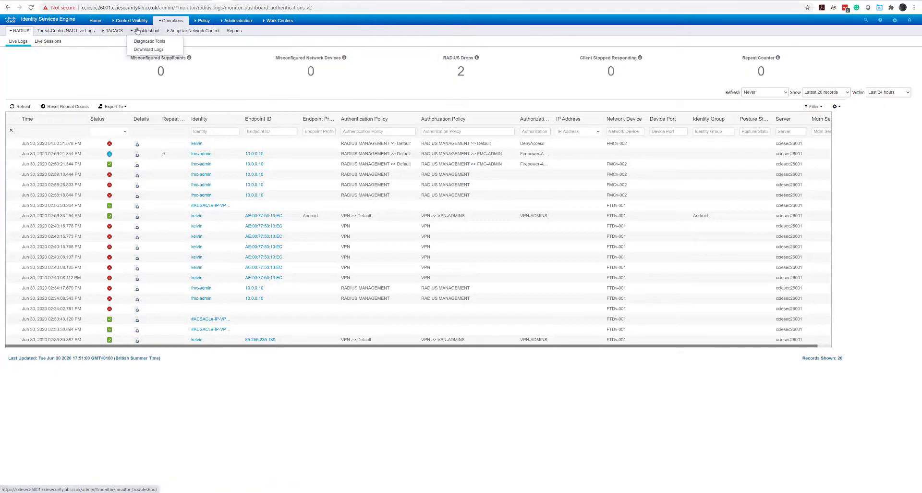
left_click(95, 21)
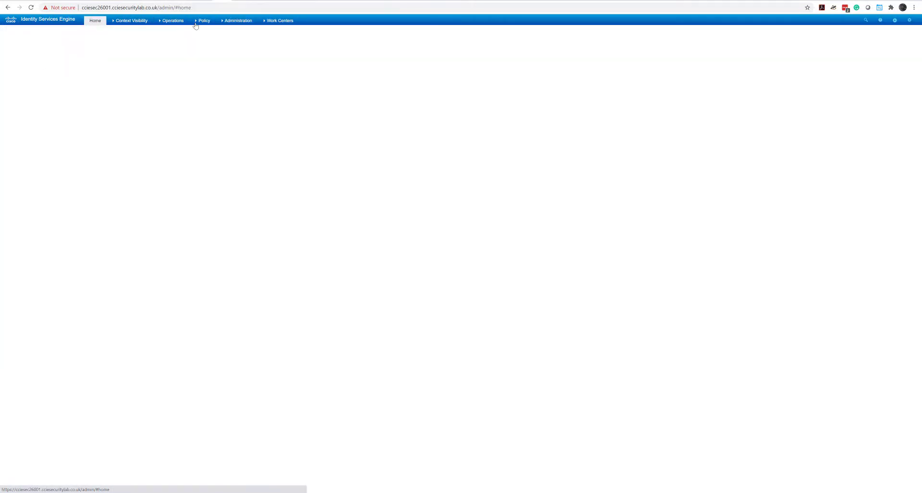
mouse_move(189, 27)
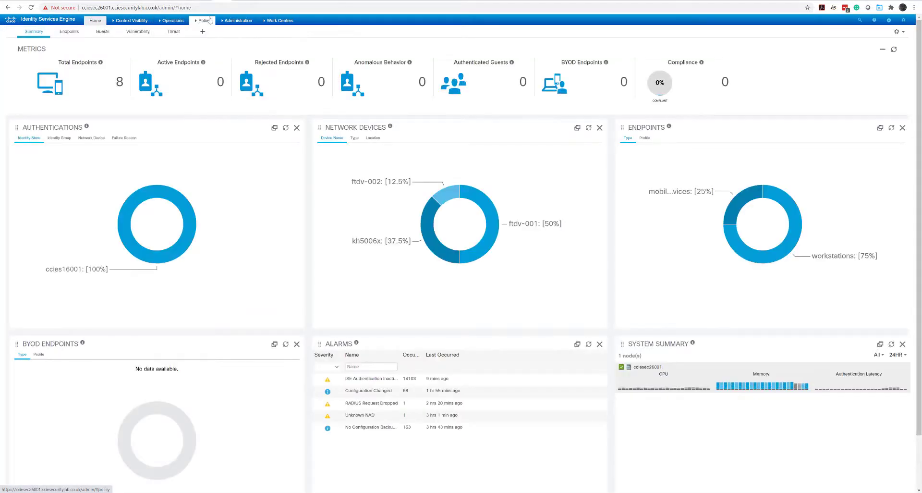
mouse_move(250, 22)
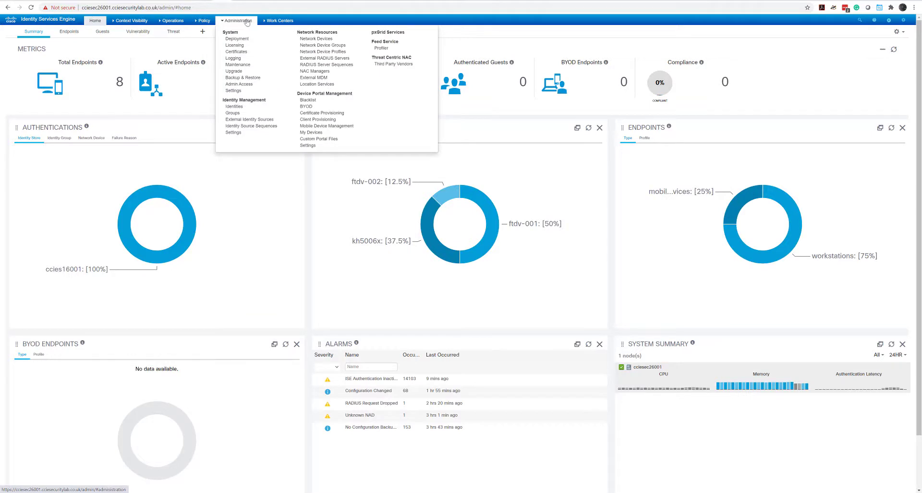
left_click(315, 42)
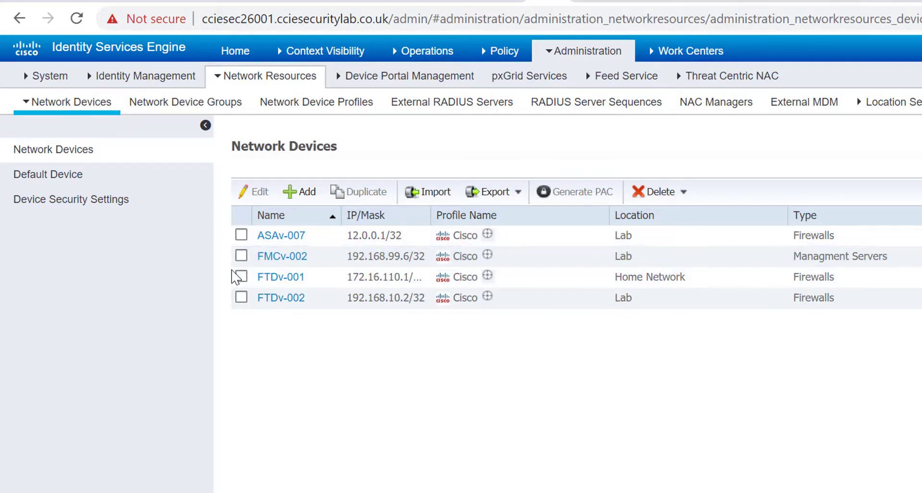
left_click(242, 256)
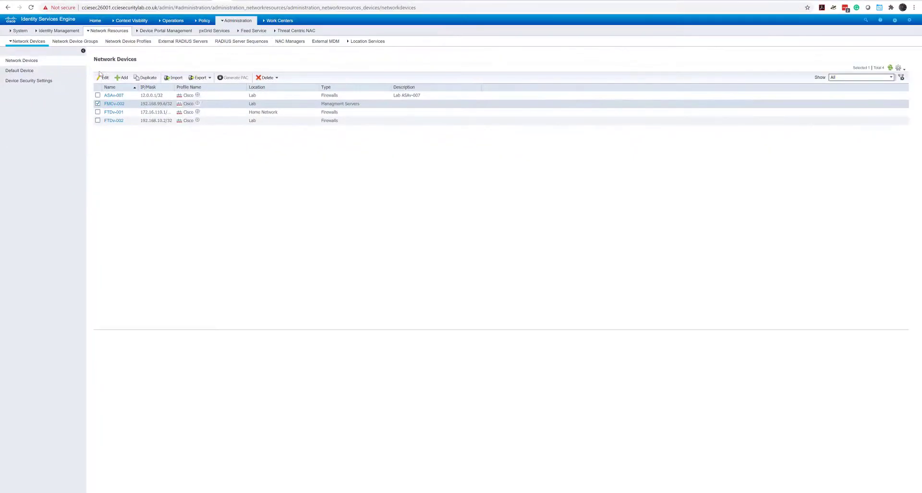
left_click(233, 175)
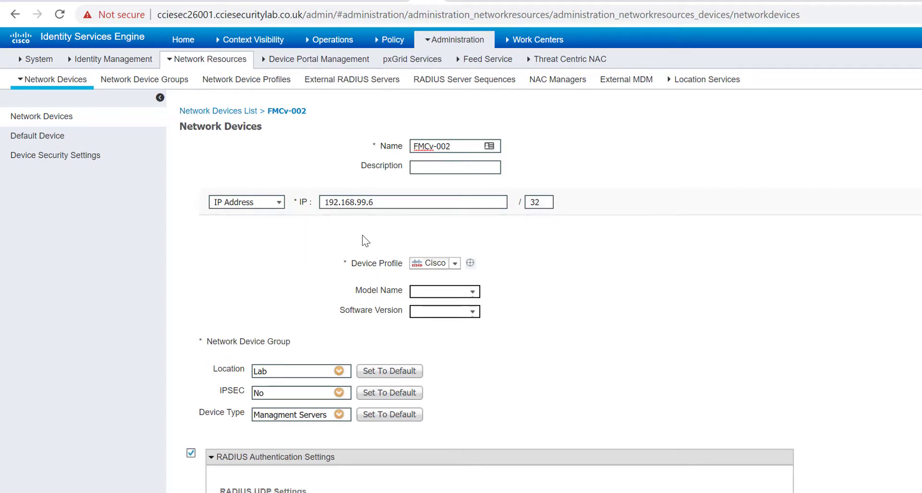
scroll(387, 262, "down", 4)
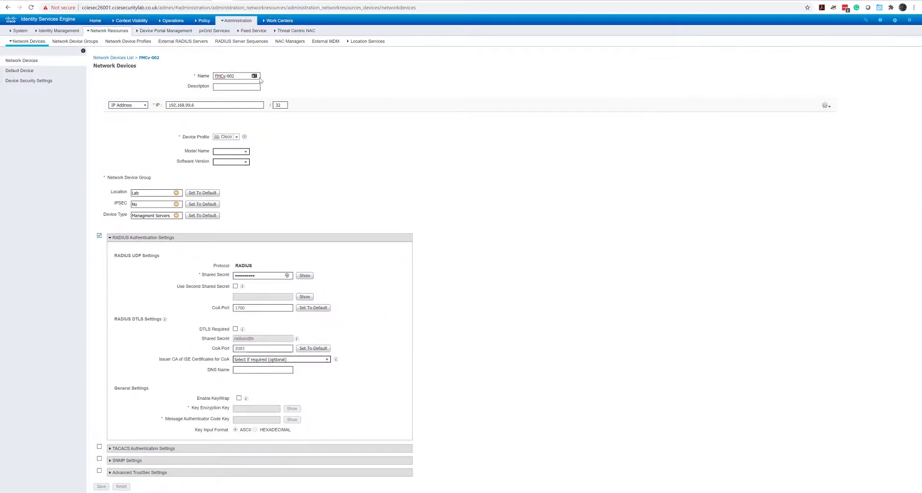
left_click(203, 21)
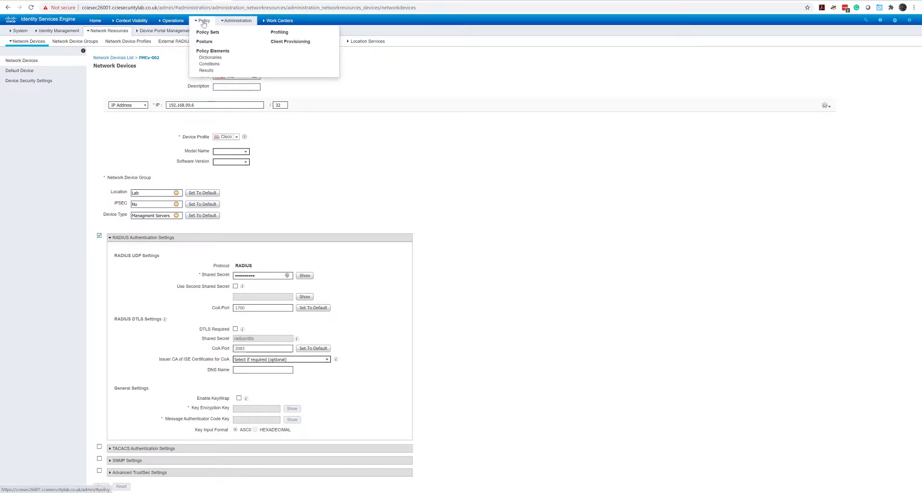
Leave the device page without saving and open the Firepower-Admin authorization profile
left_click(204, 71)
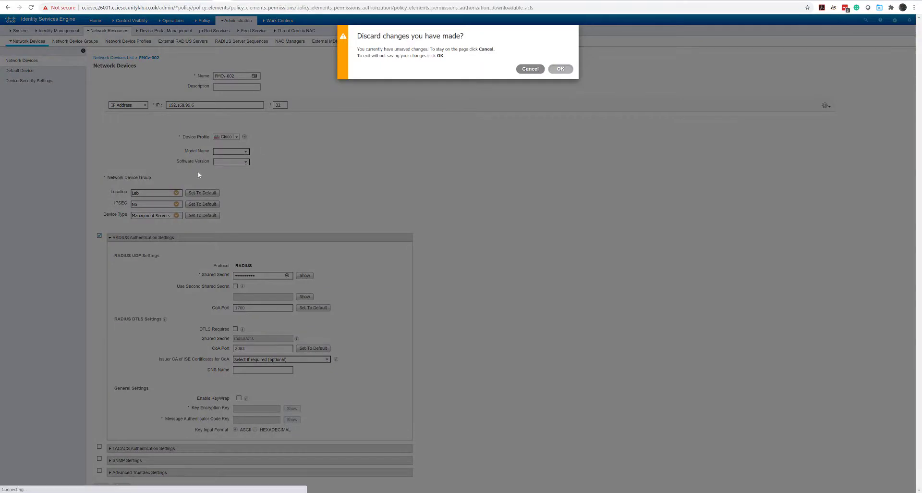
key("Return")
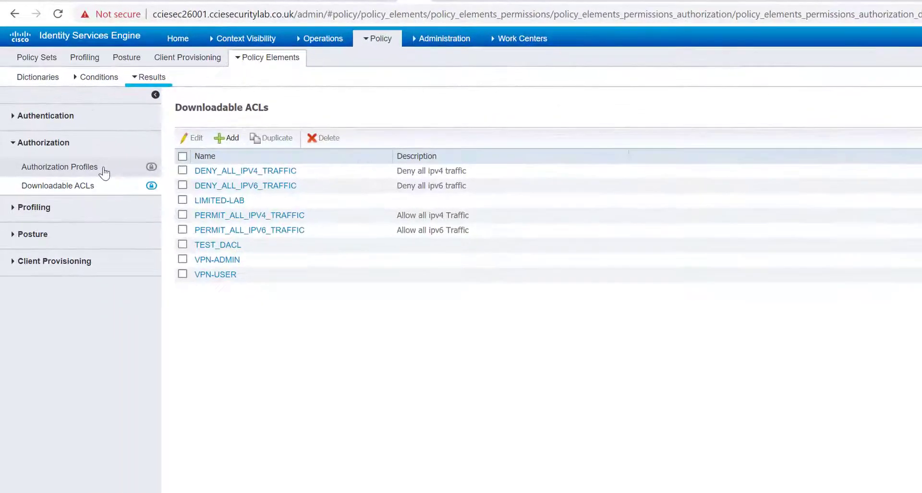
left_click(104, 172)
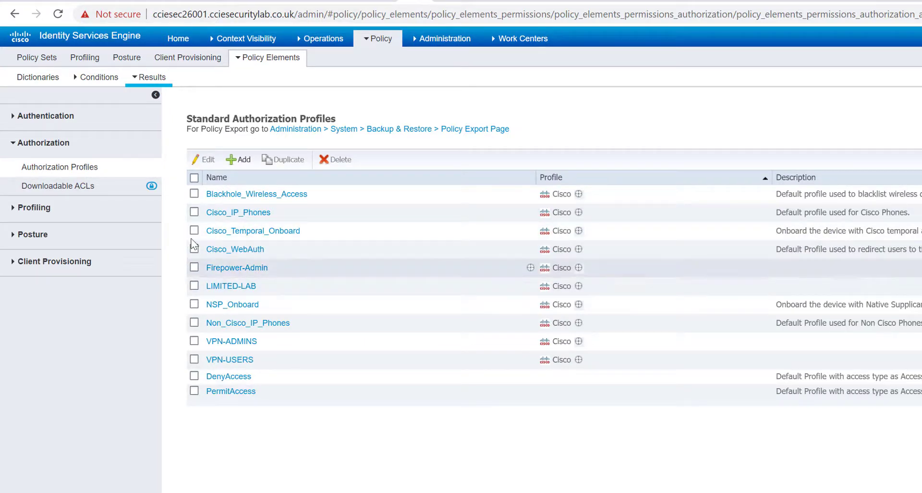
left_click(194, 268)
left_click(206, 159)
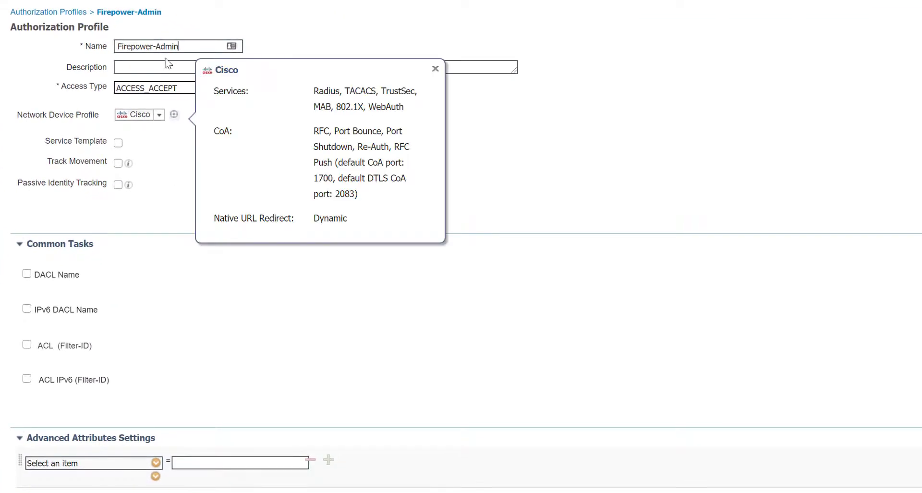
Confirm the Firepower-Admin profile sets ASA VPN to Admins, then return to the FMC tab
left_click_drag(185, 46, 118, 48)
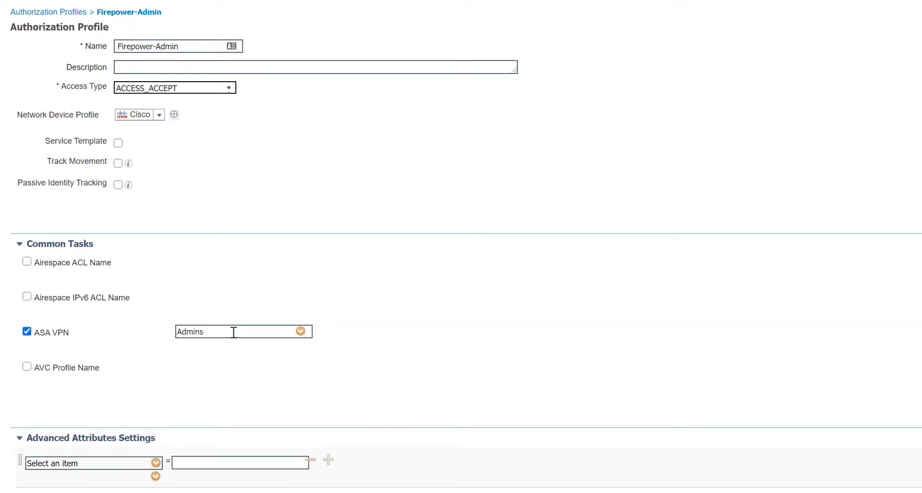
left_click_drag(231, 332, 178, 332)
left_click(185, 2)
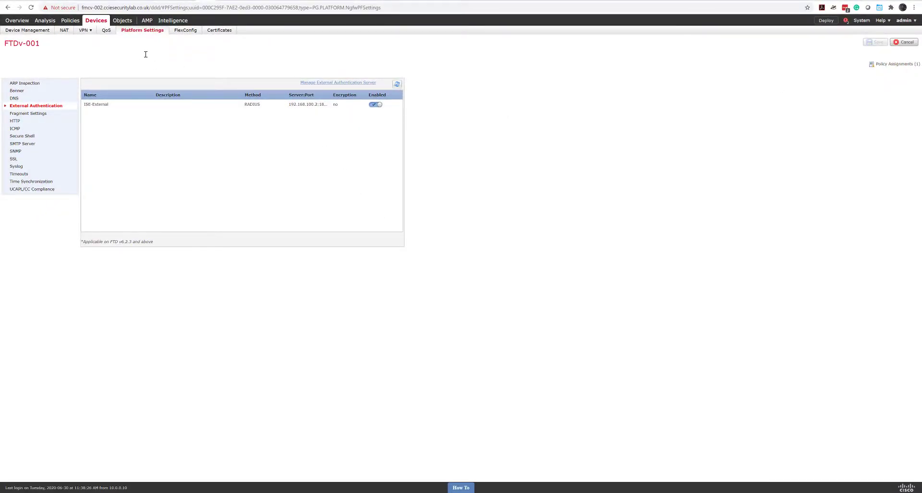
mouse_move(864, 20)
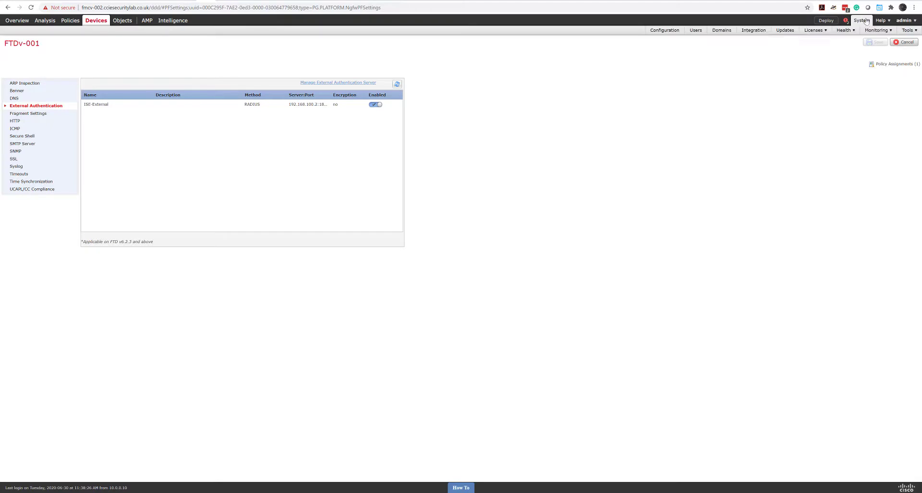
left_click(696, 31)
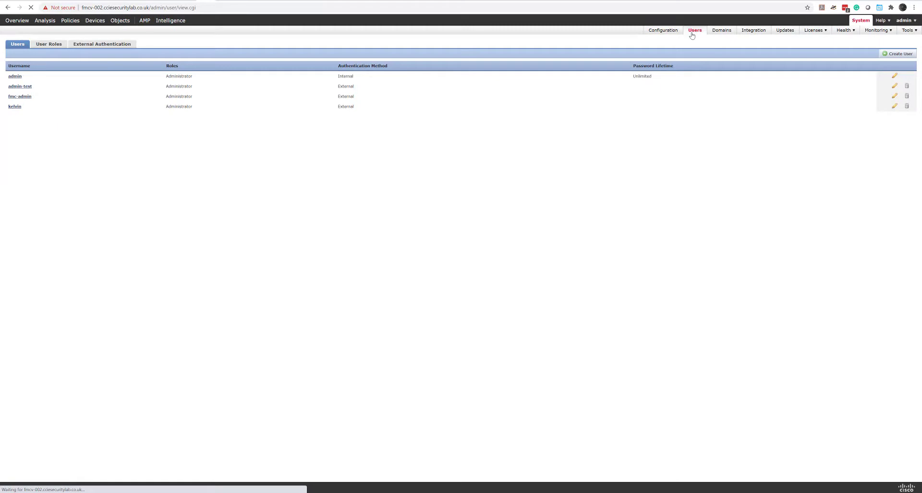
left_click(116, 46)
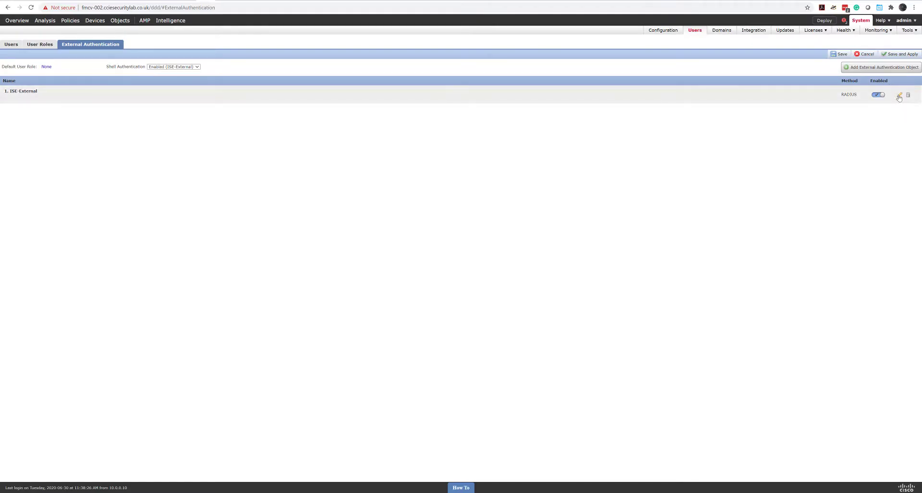
left_click(900, 96)
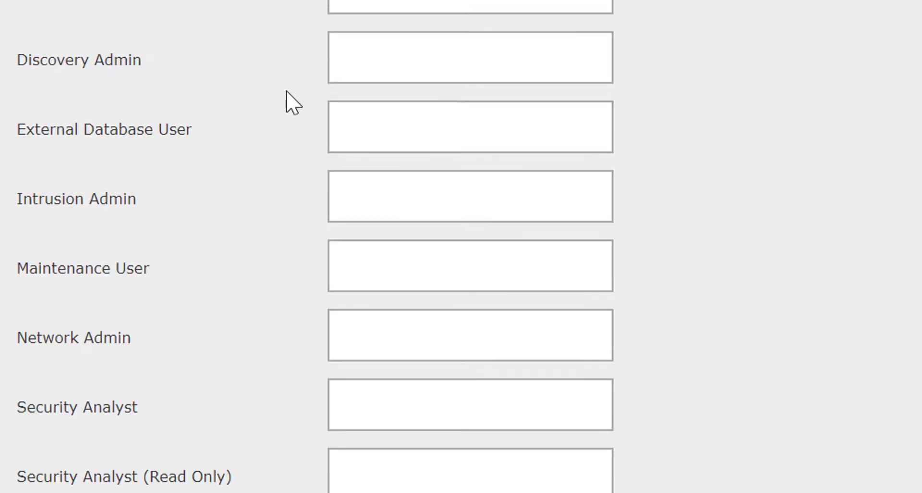
left_click_drag(447, 192, 339, 214)
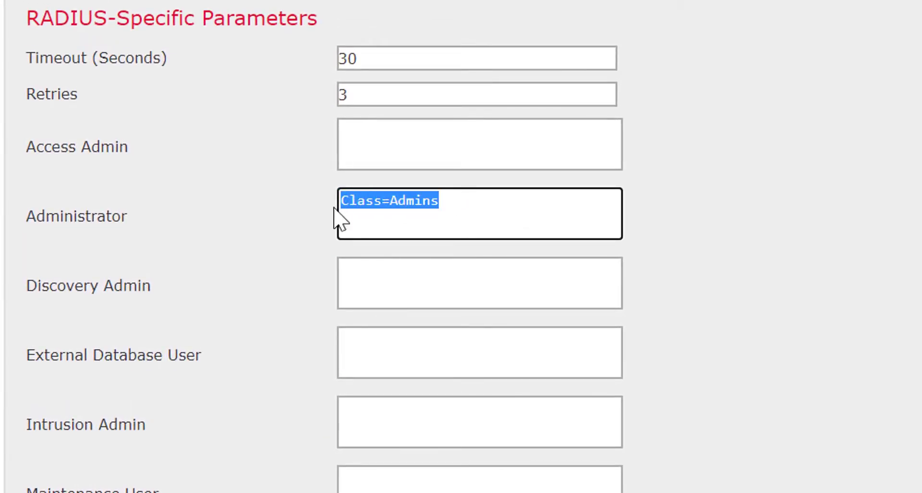
left_click(388, 201)
left_click_drag(392, 201, 472, 189)
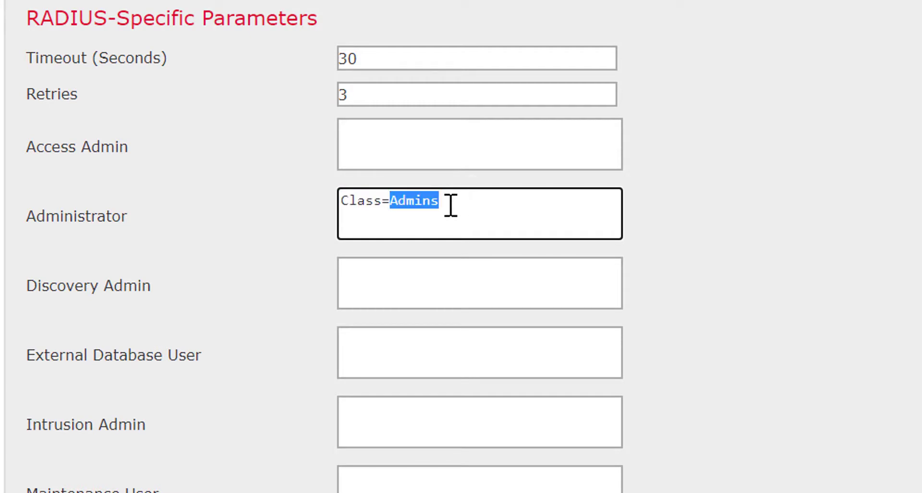
left_click(411, 202)
left_click_drag(392, 201, 472, 199)
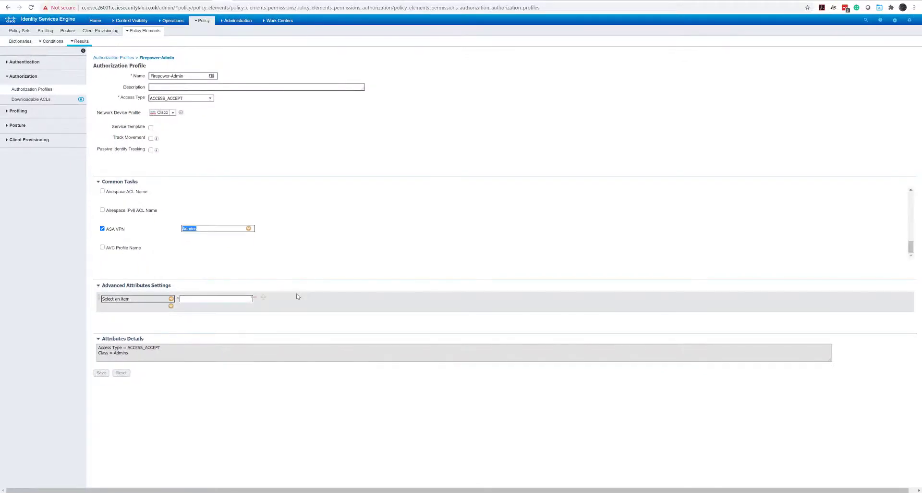
Add the Radius Class--[25] attribute with an empty value to Advanced Attributes Settings
left_click_drag(261, 122, 207, 126)
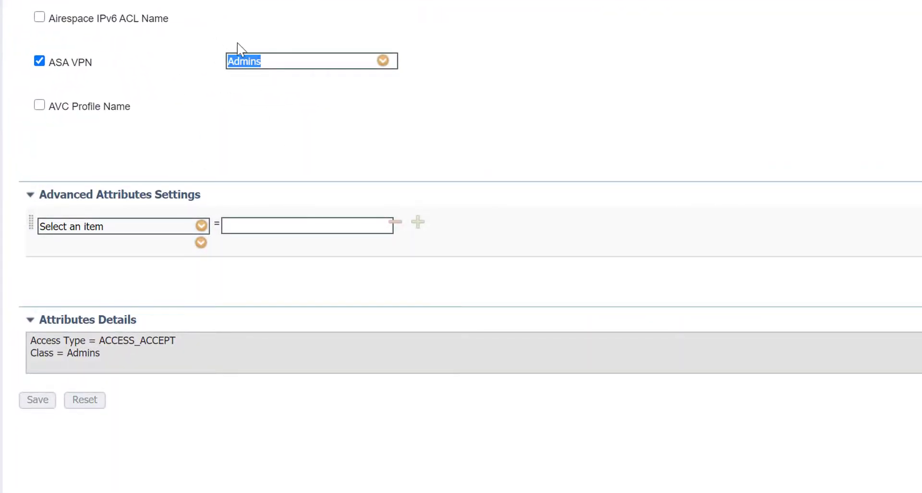
left_click(201, 227)
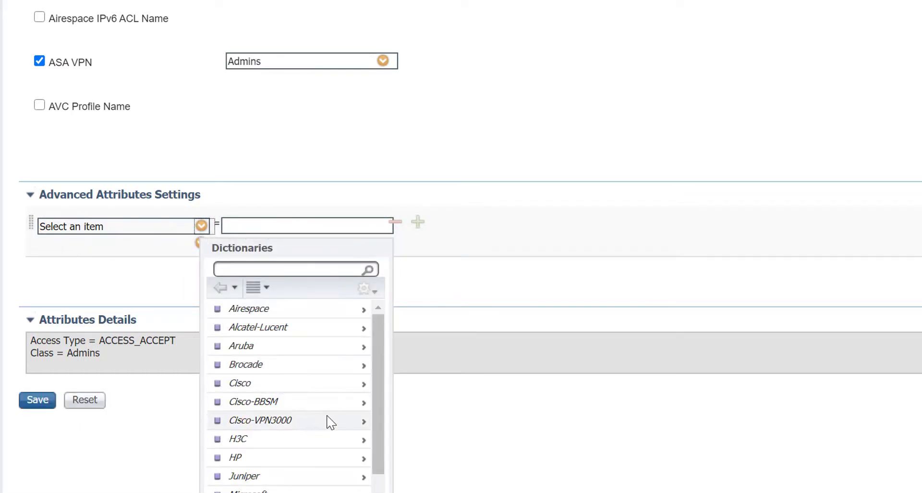
scroll(379, 384, "down", 1)
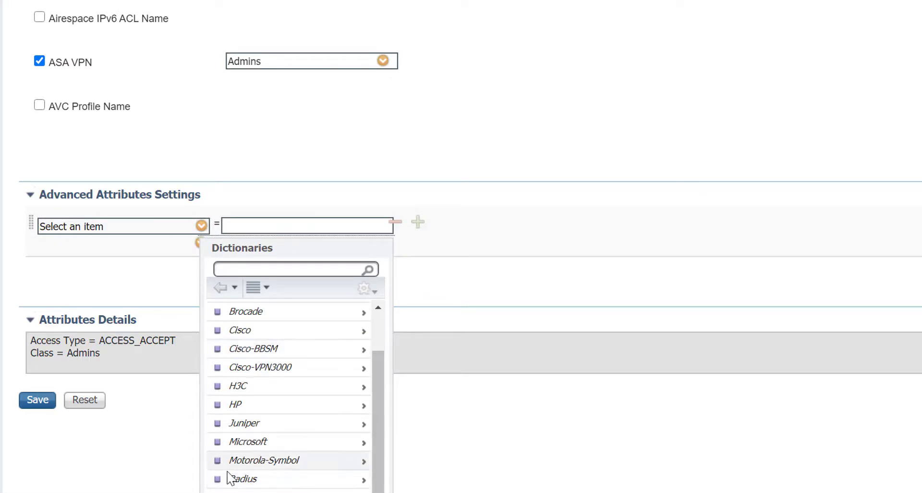
left_click(358, 480)
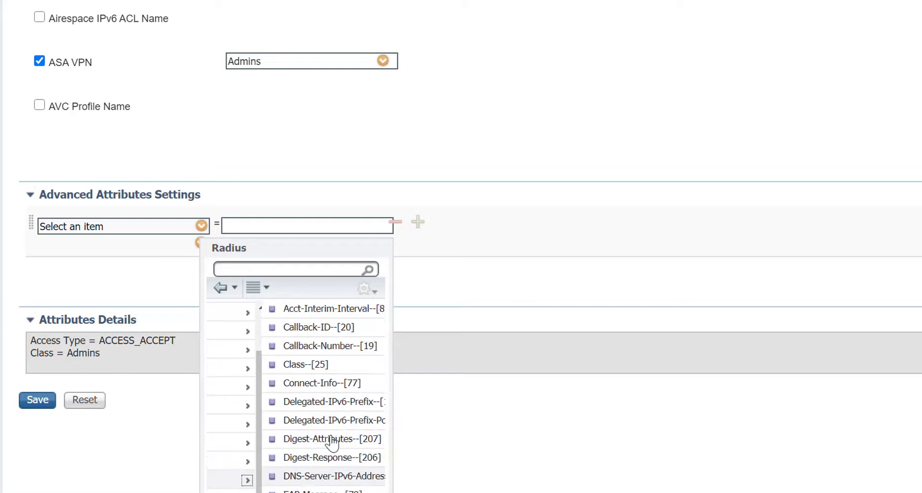
left_click(261, 365)
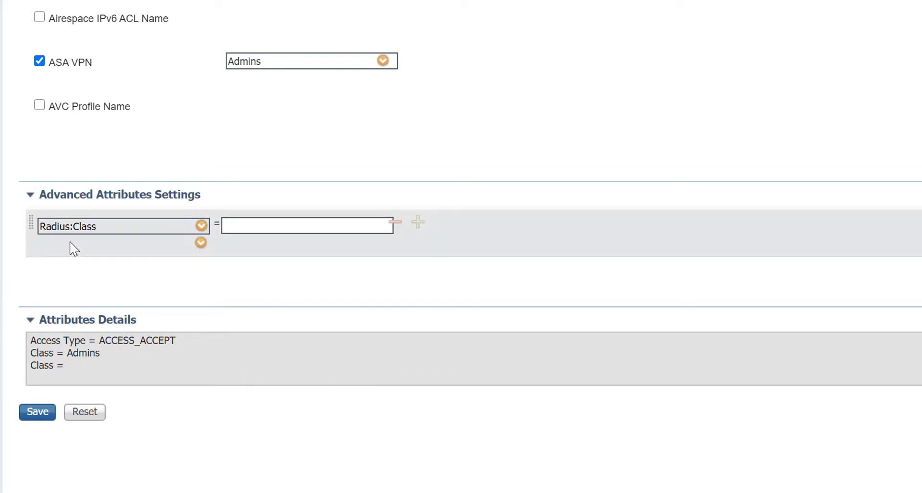
Compare the new empty Class line with the existing Class = Admins entry in the summary
left_click_drag(68, 369, 49, 365)
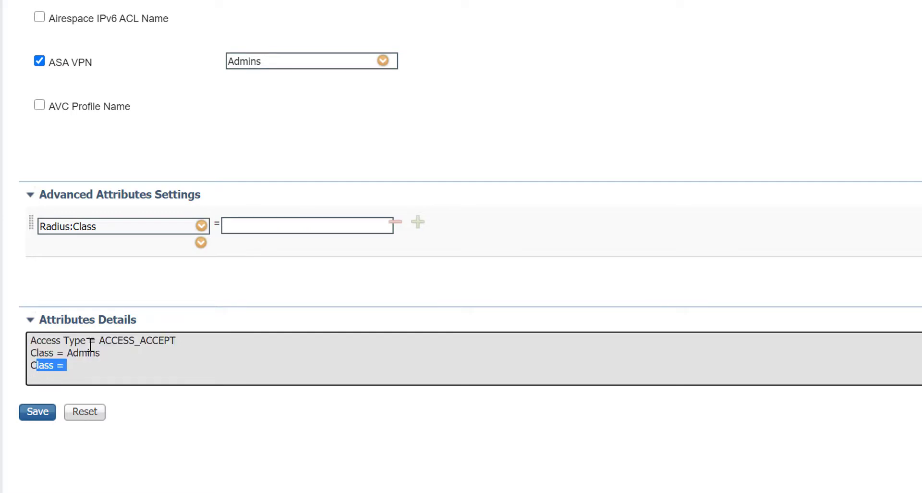
left_click(297, 224)
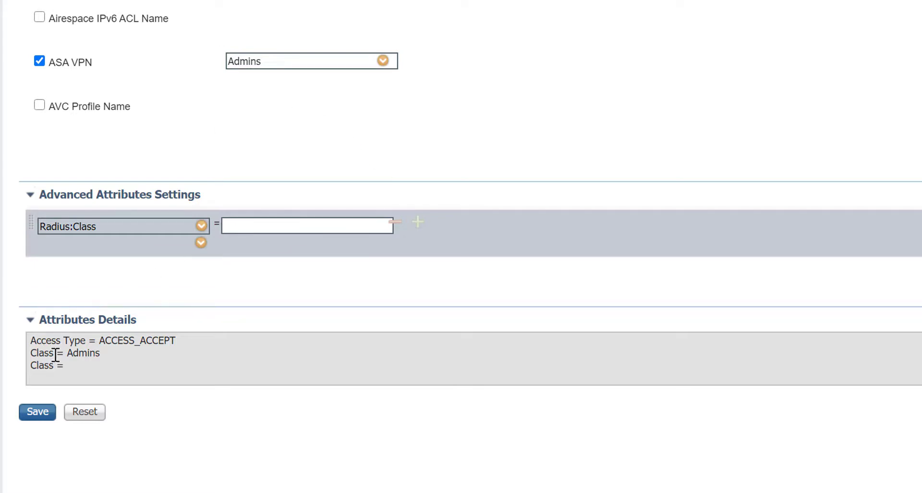
left_click_drag(108, 354, 31, 339)
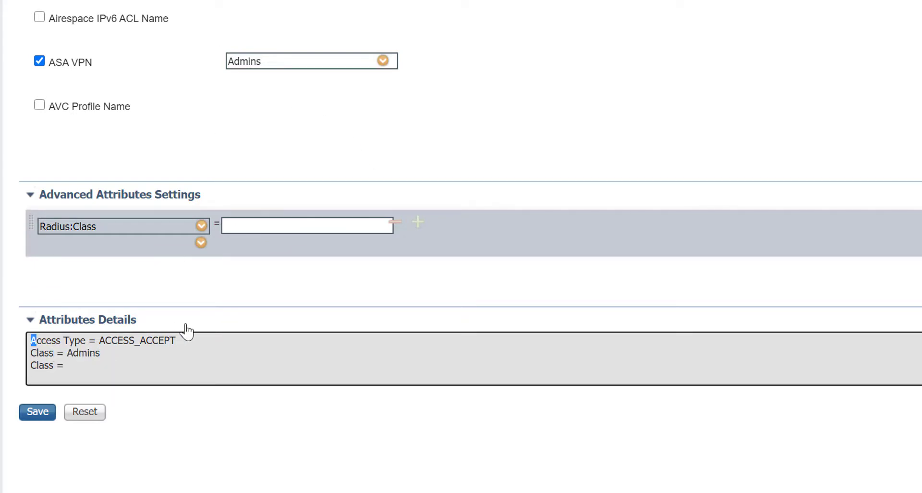
left_click_drag(180, 331, 196, 335)
mouse_move(112, 365)
left_mouse_down()
mouse_move(32, 354)
mouse_move(101, 354)
left_mouse_up()
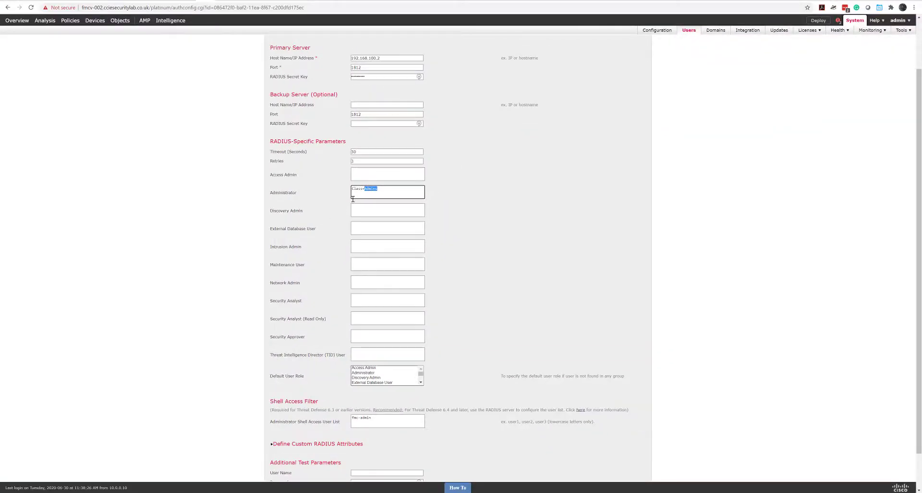
Verify the FMC Administrator role maps to Class=Admins, then return to the ISE profile
left_click_drag(376, 193, 342, 194)
left_click_drag(303, 197, 270, 193)
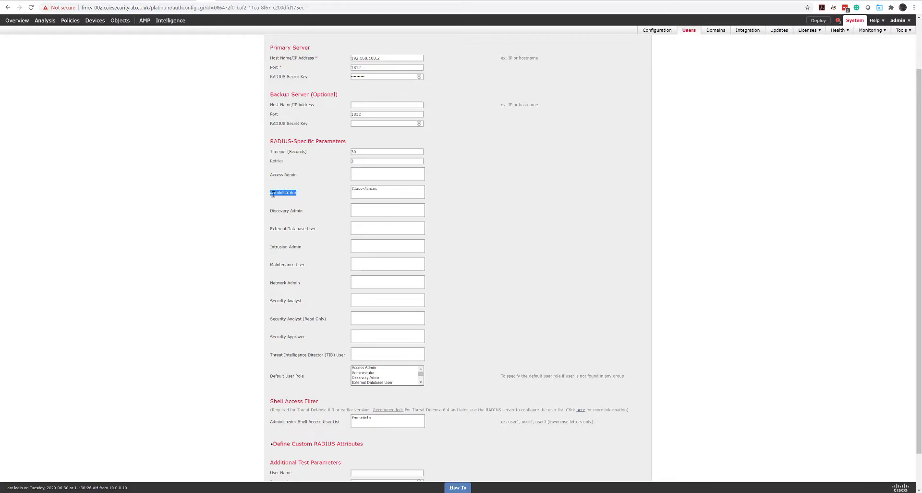
left_click(222, 1)
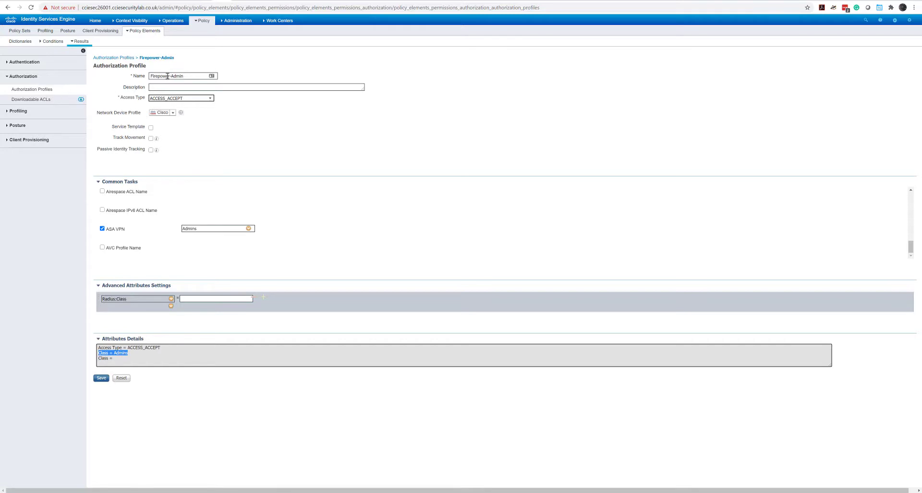
Go to Policy Sets, discarding the unsaved authorization profile changes
left_click(209, 33)
left_click(209, 34)
left_click(560, 69)
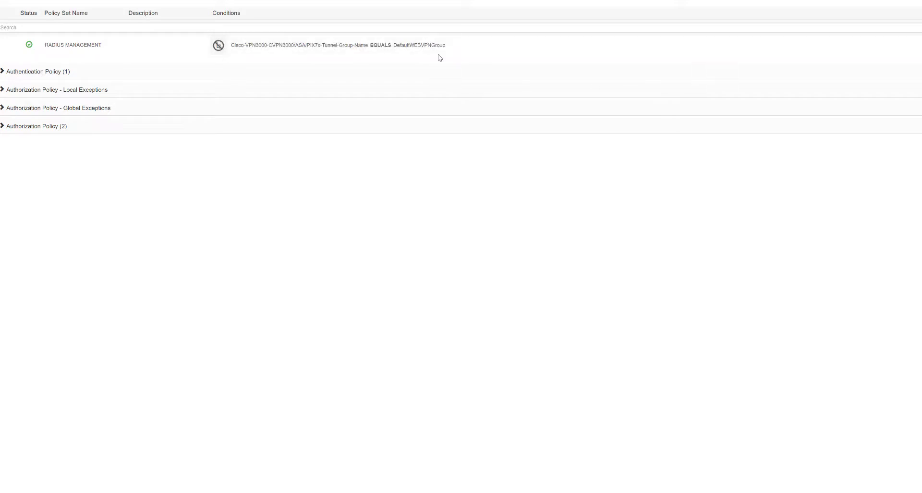
Review the RADIUS MANAGEMENT rules, noting the FMC-ADMIN authorization rule, then open RADIUS Live Logs
left_click(6, 72)
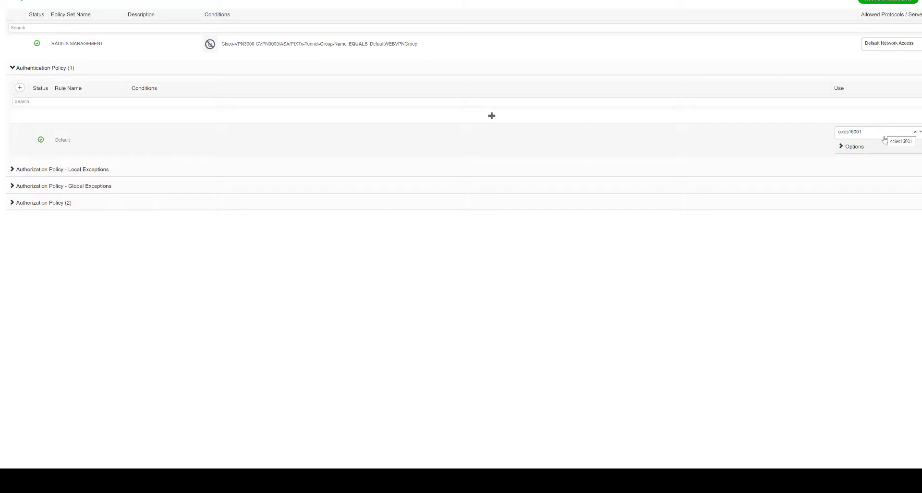
left_click(12, 69)
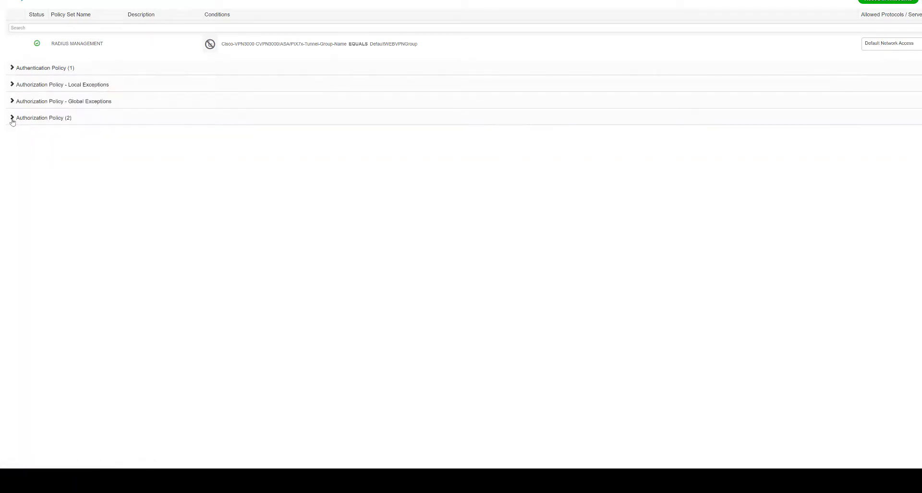
left_click(12, 120)
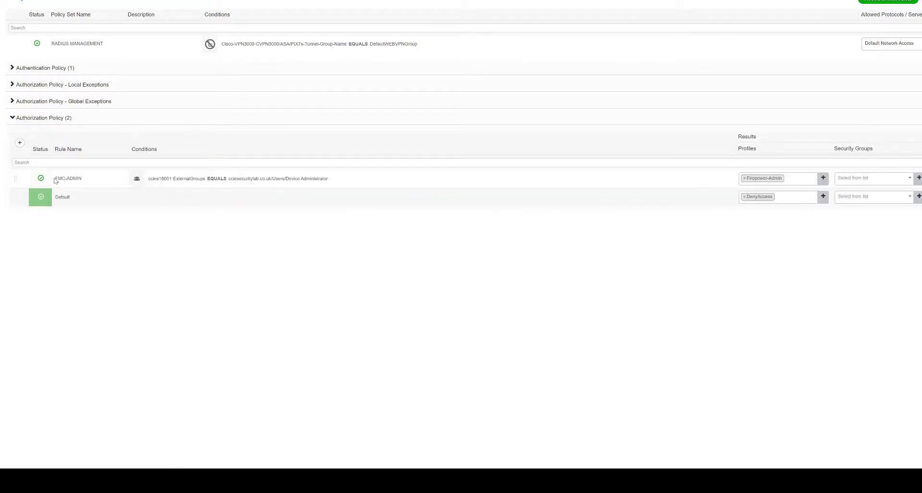
left_click_drag(56, 180, 84, 178)
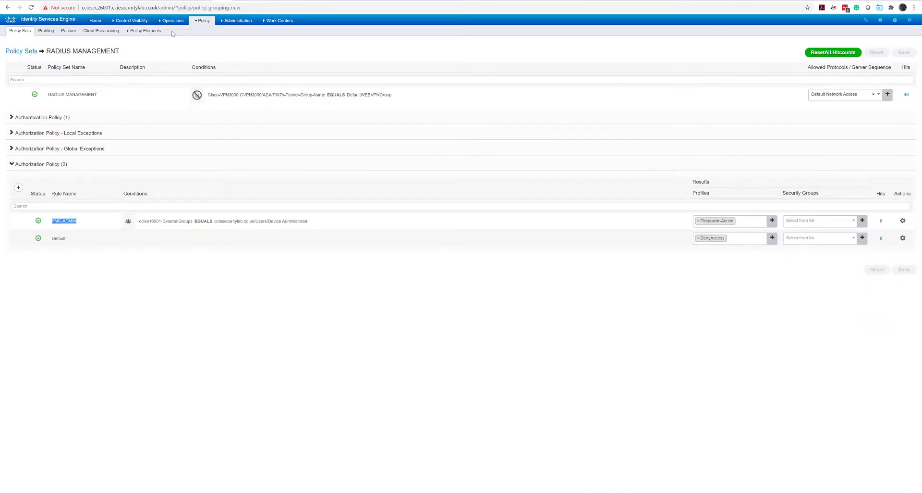
mouse_move(171, 20)
left_click(179, 37)
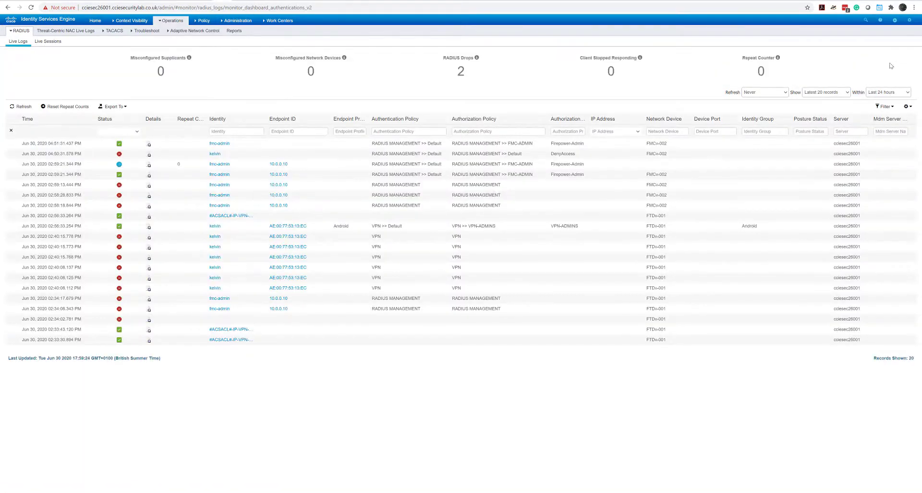
Filter the RADIUS live logs to the last 5 minutes and refresh the list
left_click(889, 93)
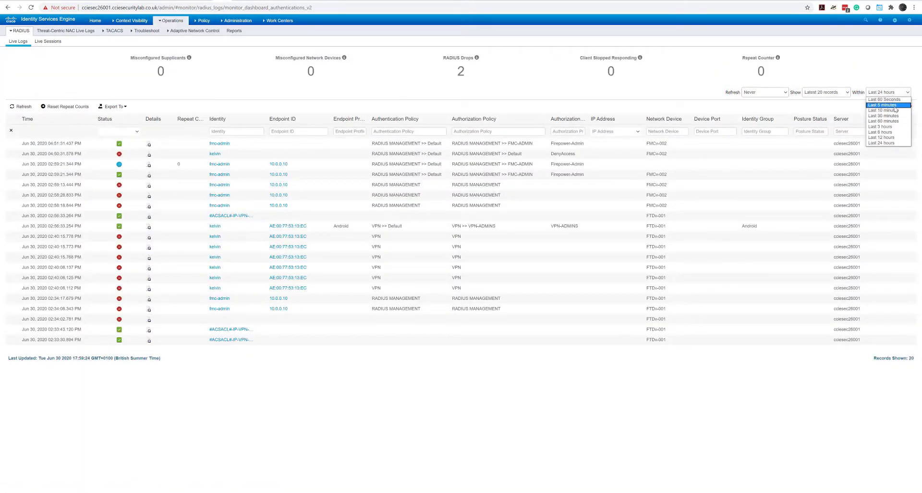
left_click(878, 99)
left_click(21, 108)
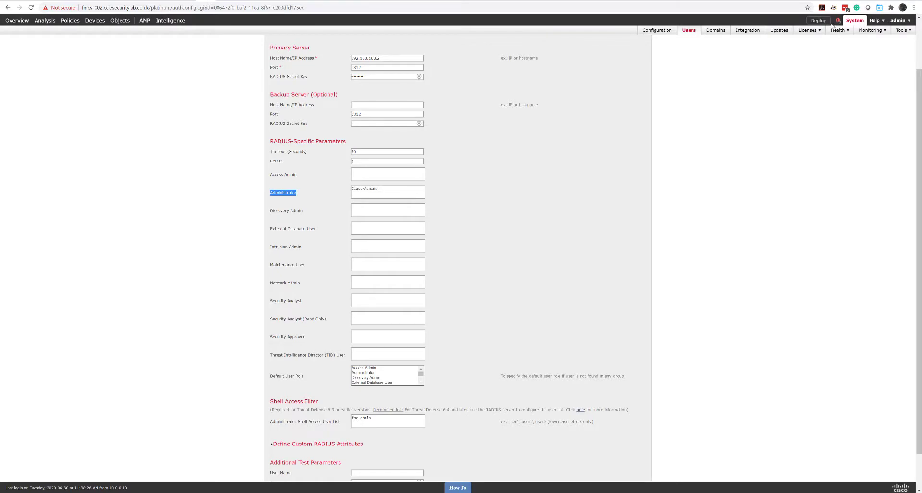
Confirm the deployment shows all devices up to date, then log out of Firepower Management Center
left_click(818, 20)
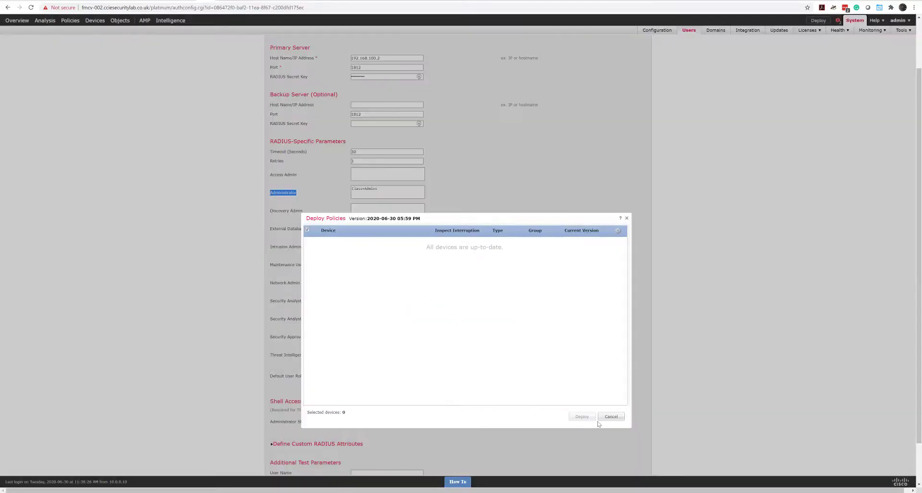
left_click(611, 416)
left_click_drag(918, 201, 919, 114)
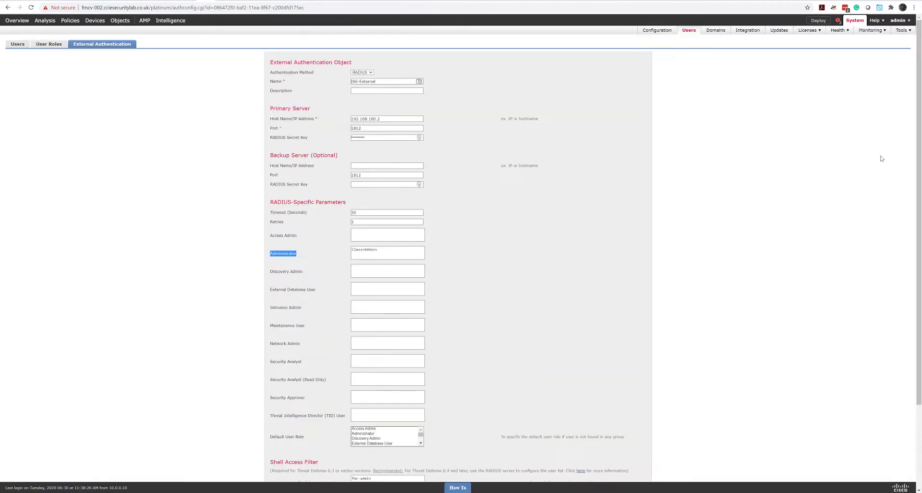
left_click(898, 20)
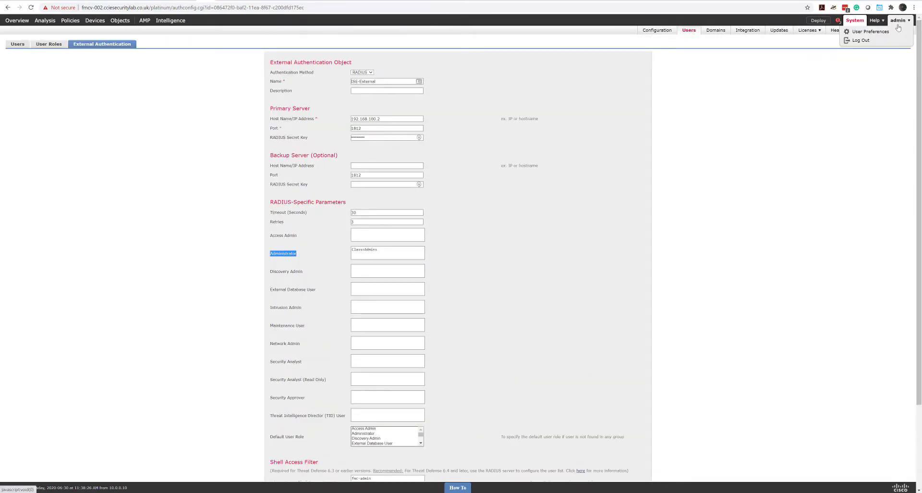
left_click(855, 41)
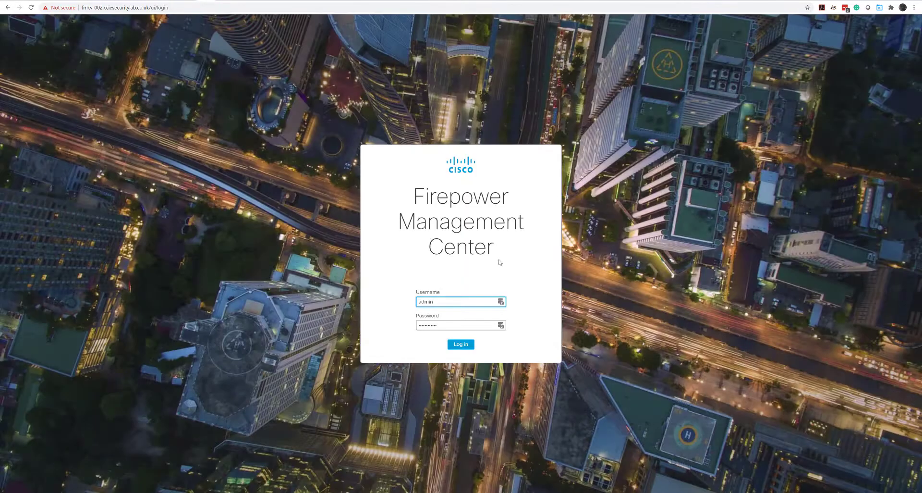
Sign in to FMC as fmc-admin with its password, accept the login banner, and return to ISE
key("Tab")
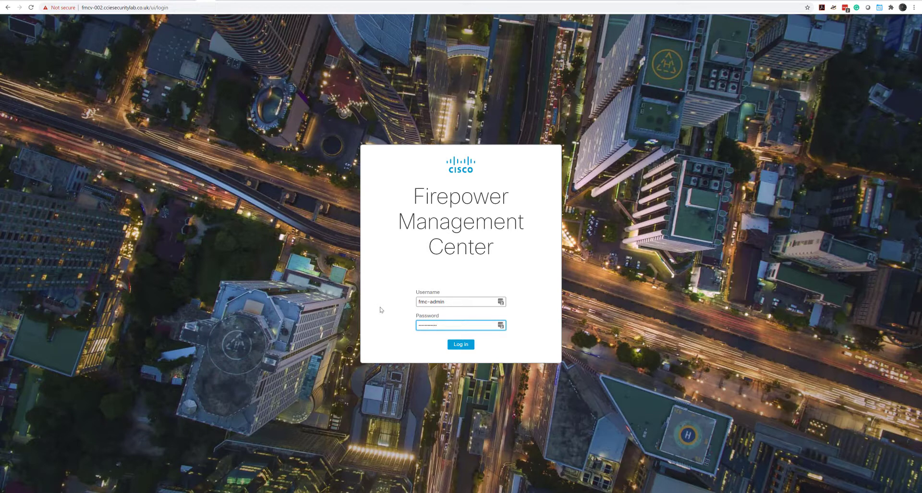
key("Return")
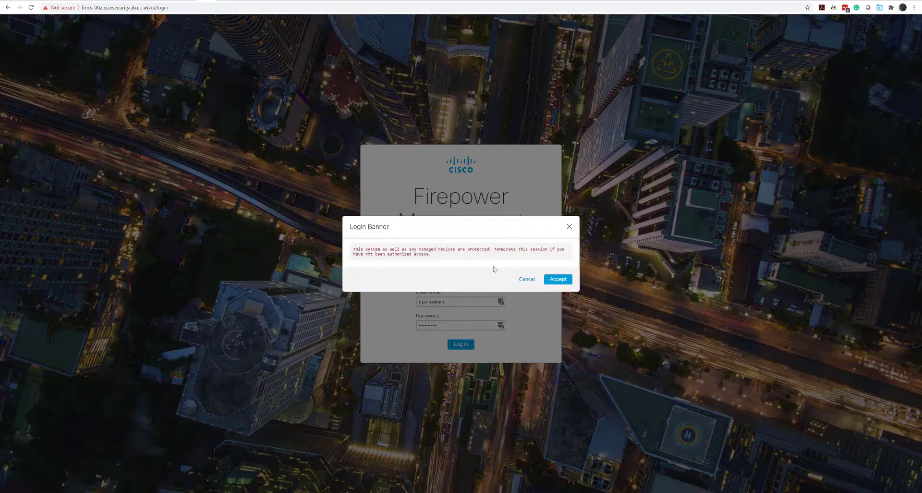
left_click(559, 280)
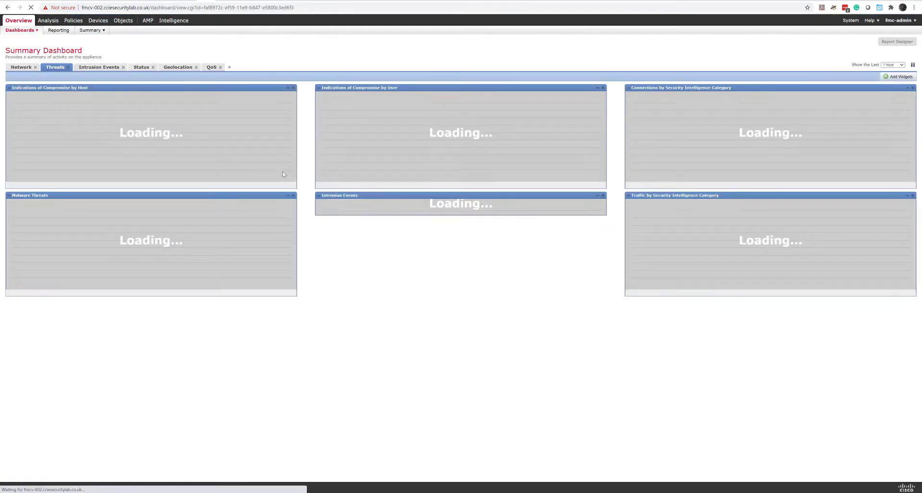
left_click(221, 1)
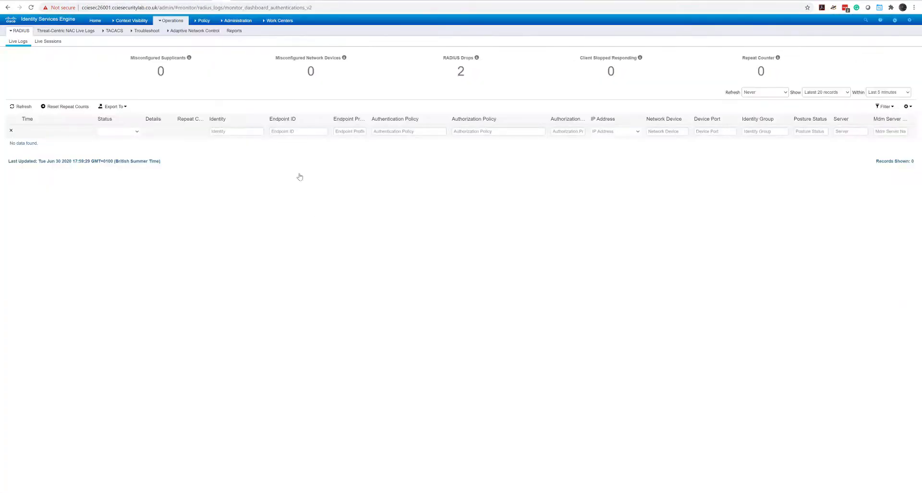
Refresh the Live Logs and open the details of the newest fmc-admin authentication
left_click(20, 106)
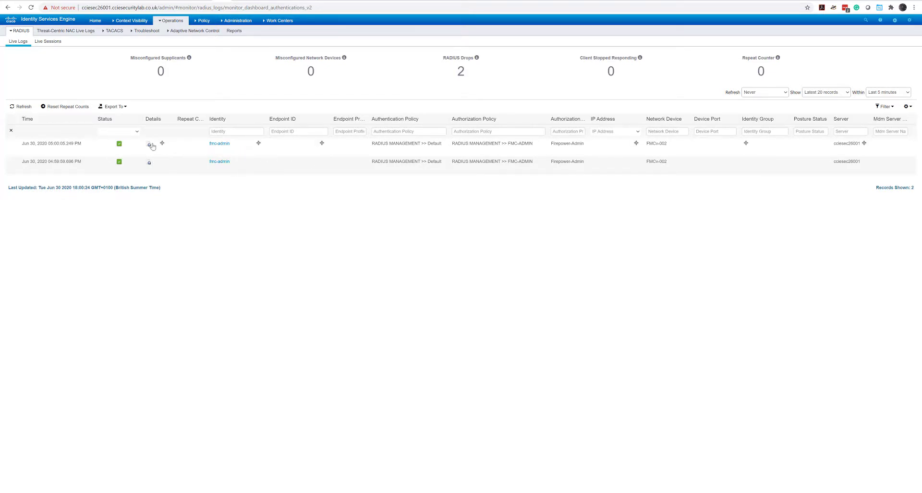
left_click(149, 144)
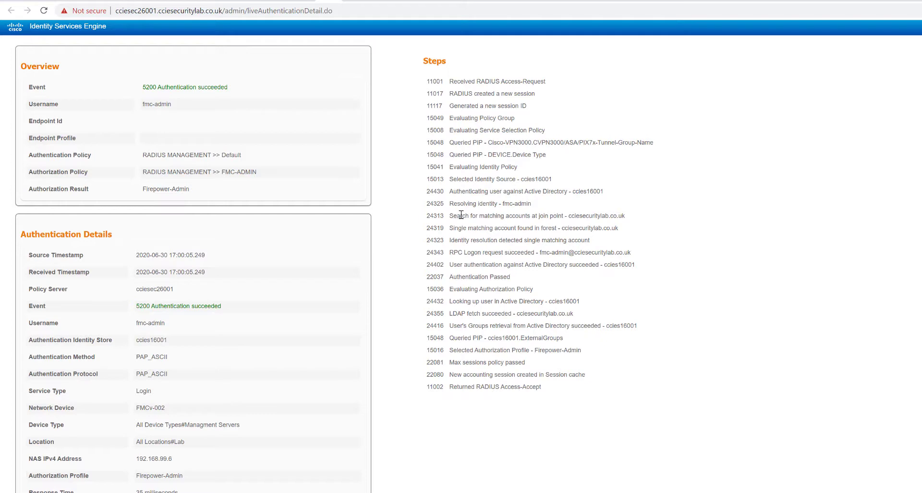
Highlight the 24325 identity and 24430 Active Directory steps, then return to the Live Logs
left_click_drag(501, 204, 559, 206)
left_click_drag(450, 191, 572, 191)
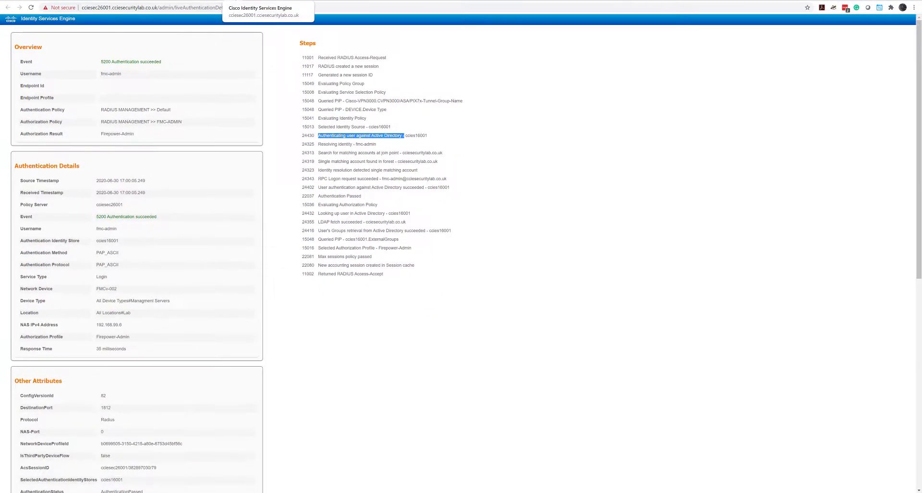
left_click(223, 1)
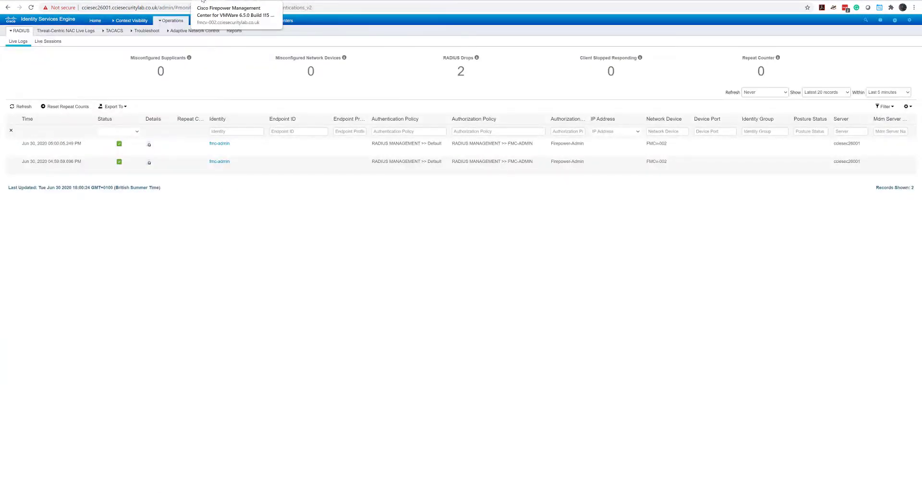
Switch to the Firepower Management Center browser tab
left_click(205, 1)
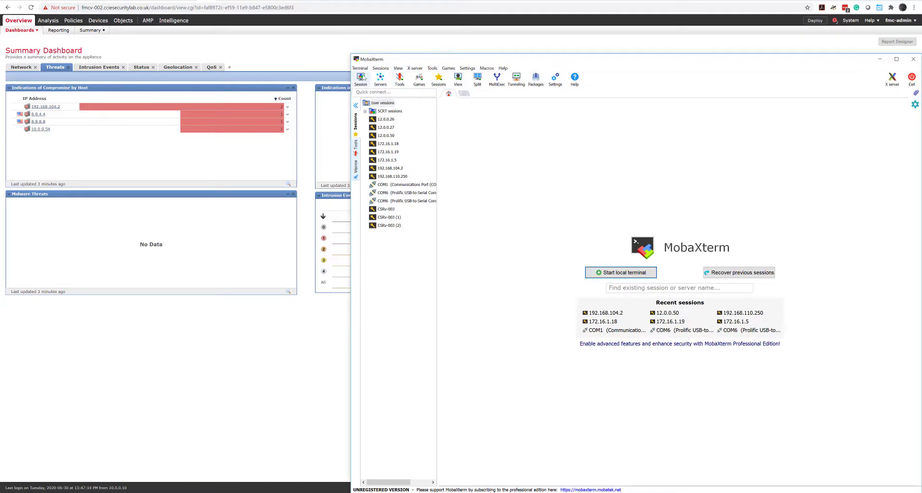
Create and launch a MobaXterm SSH session to fmcv-002.cciesecuritylab.co.uk
left_click(360, 67)
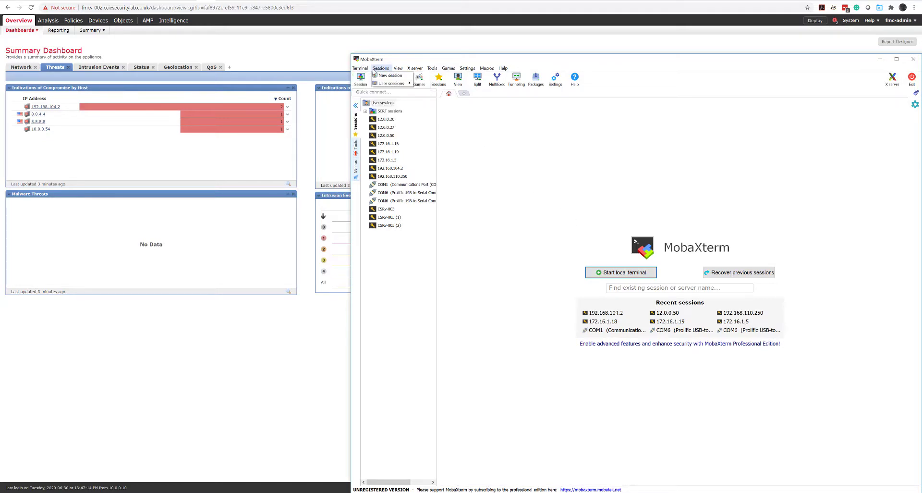
left_click(565, 166)
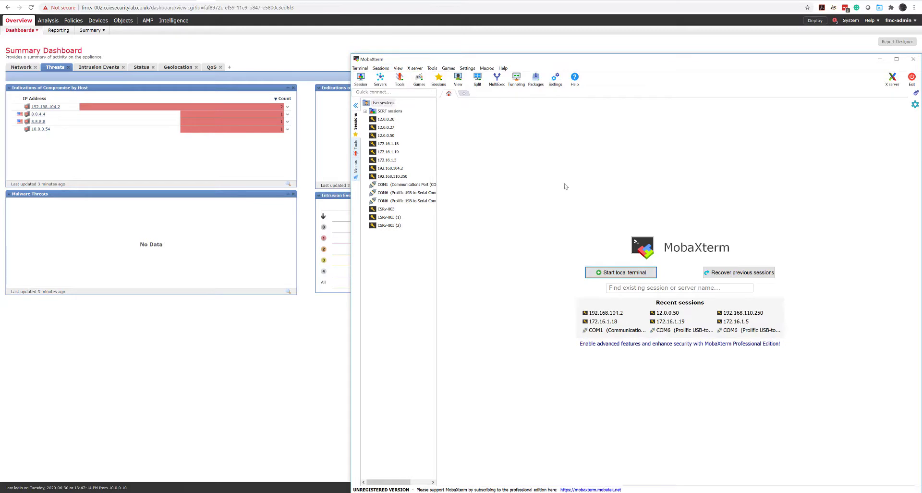
key("ctrl+shift+n")
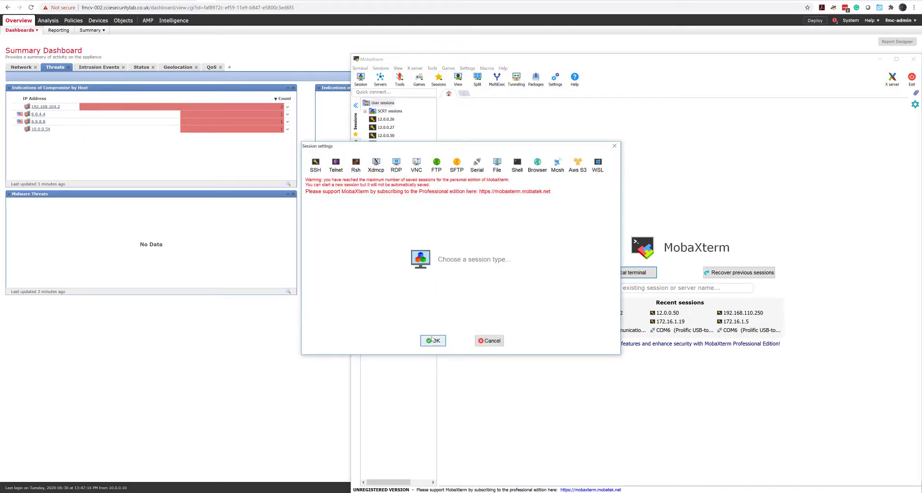
left_click(315, 164)
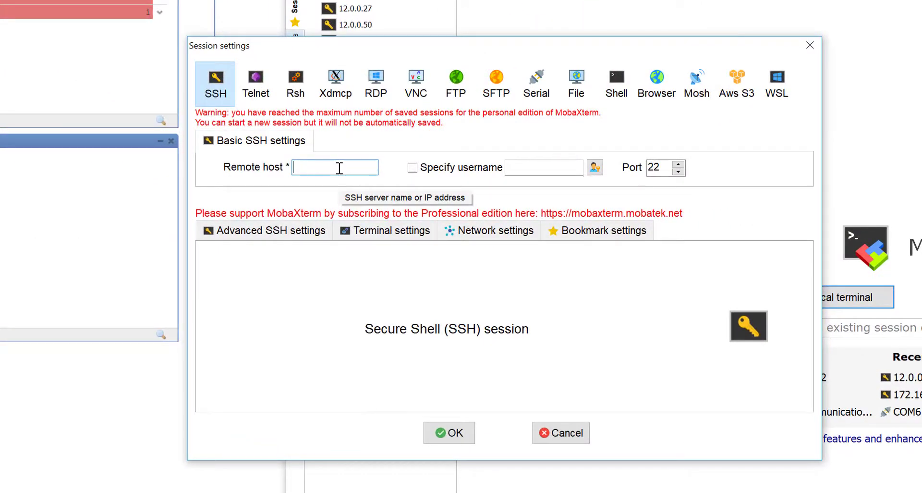
type("fmcv")
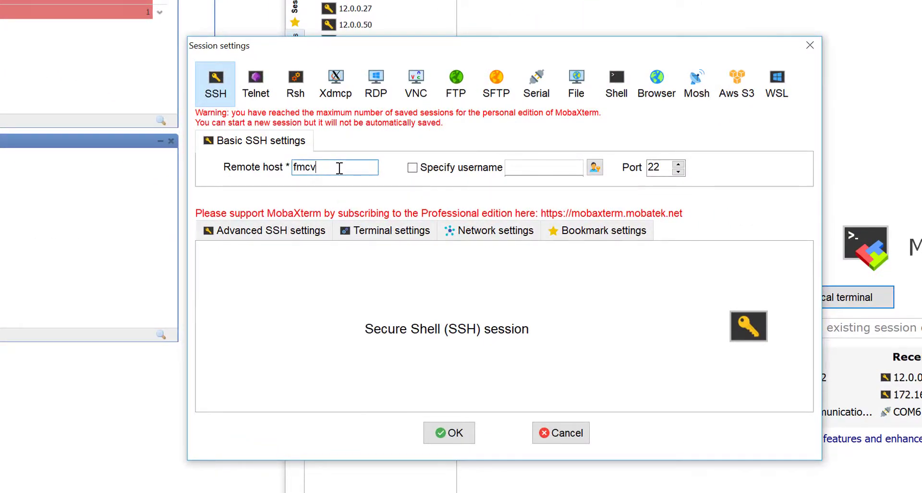
type("-002.cciesecurit")
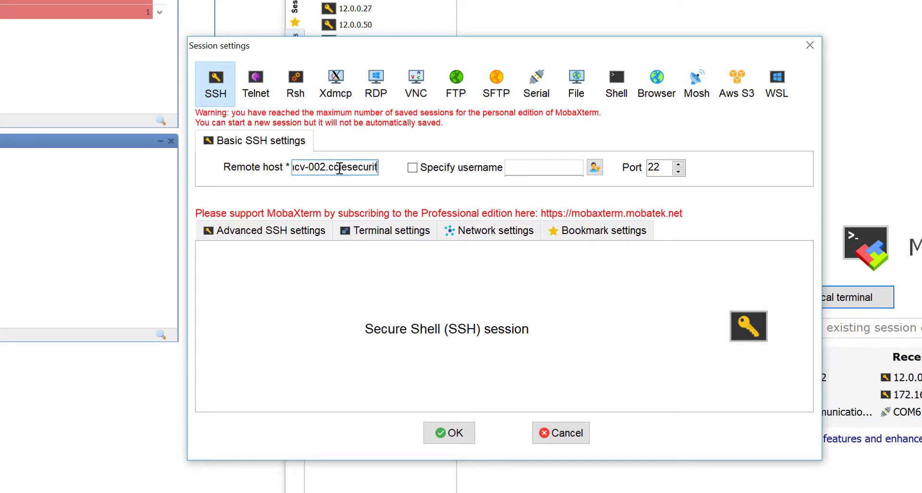
type("ylab.co")
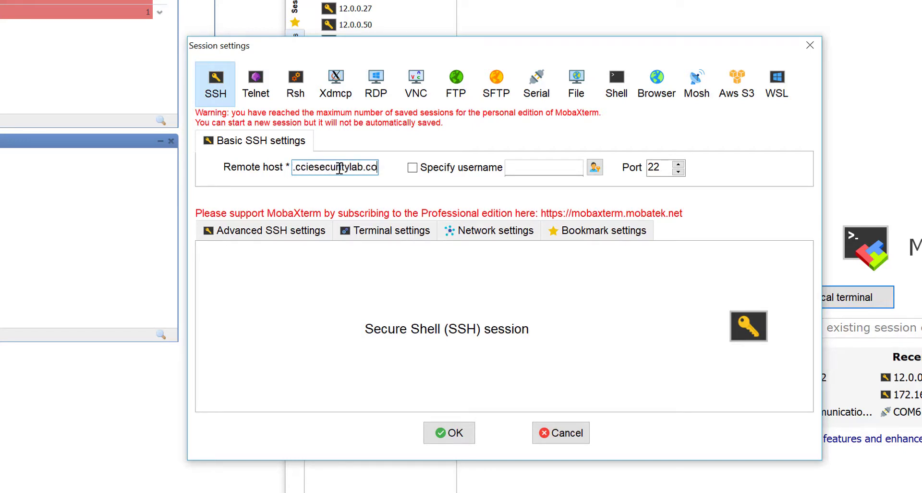
type(".uk")
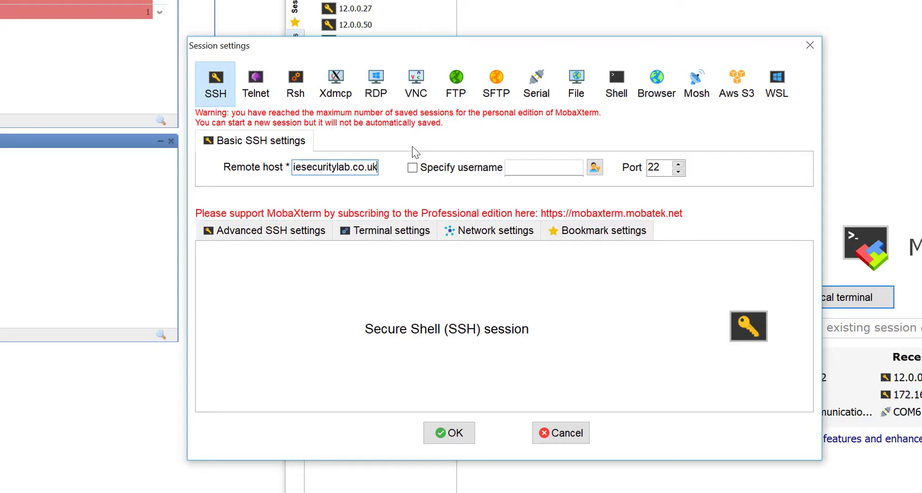
left_click(449, 434)
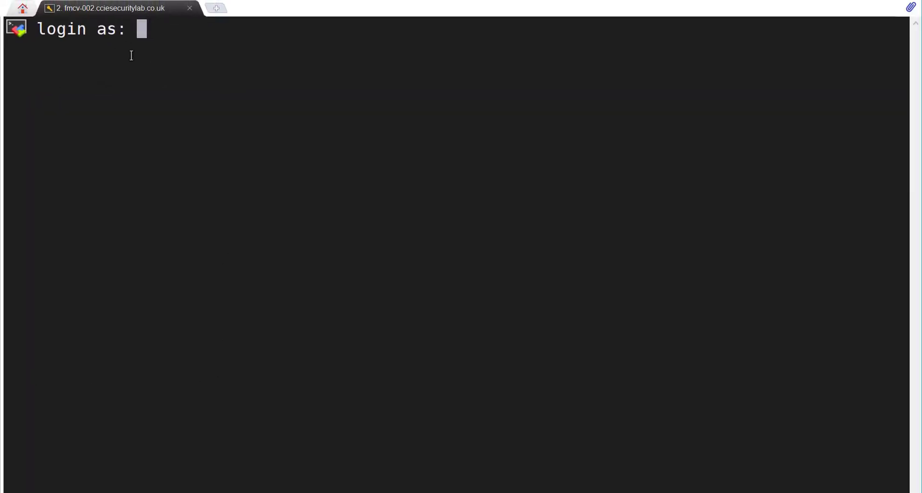
Log in to the FMC over SSH as fmc-admin with its password and reach the prompt
type("fmc-admin")
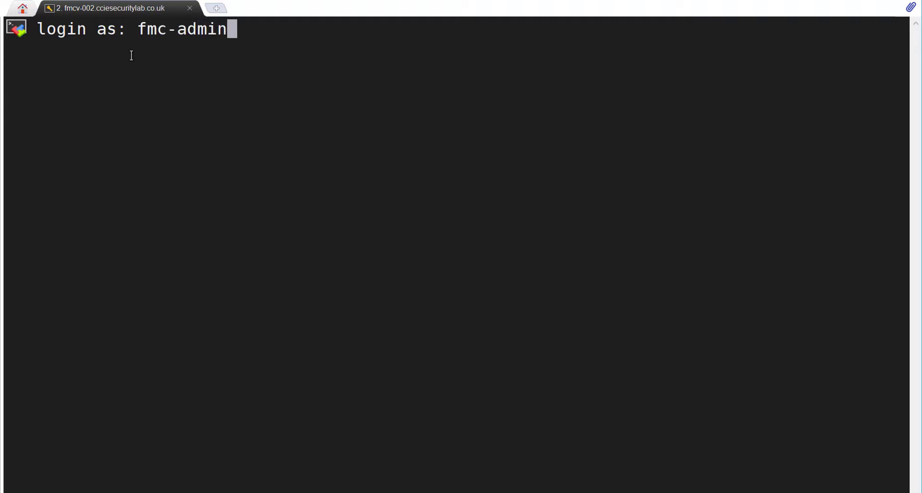
key("Return")
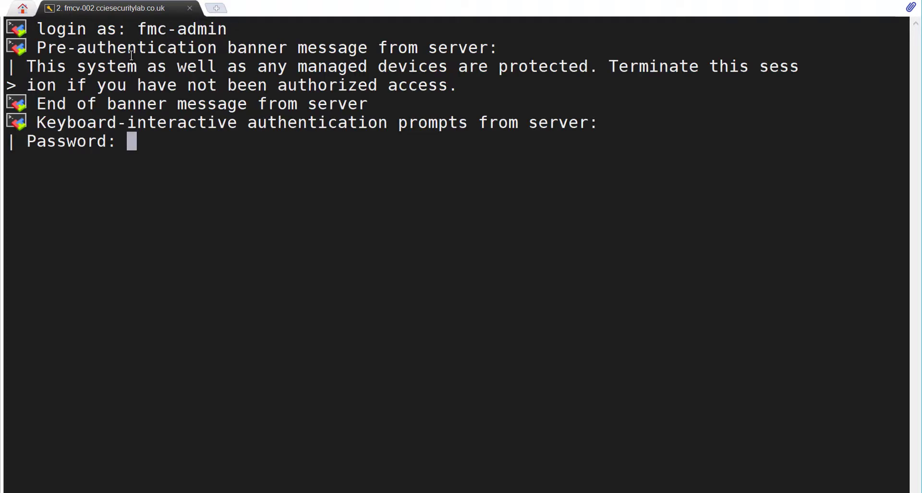
key("Return")
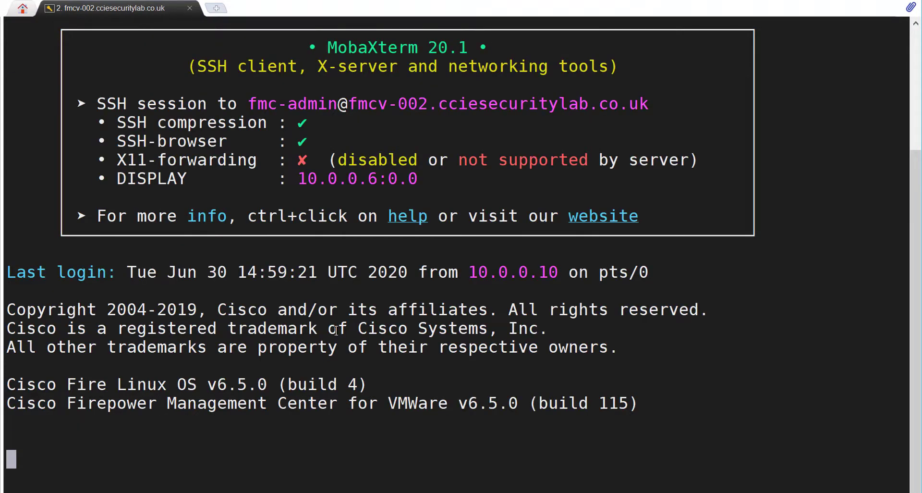
key("Return")
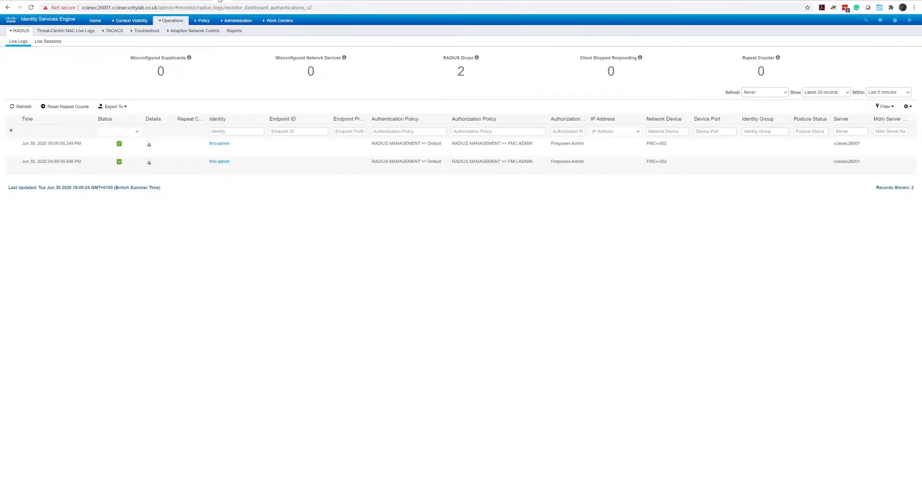
Refresh ISE Live Logs to show the fmc-admin SSH login from 10.0.0.6, then return to MobaXterm
left_click(20, 106)
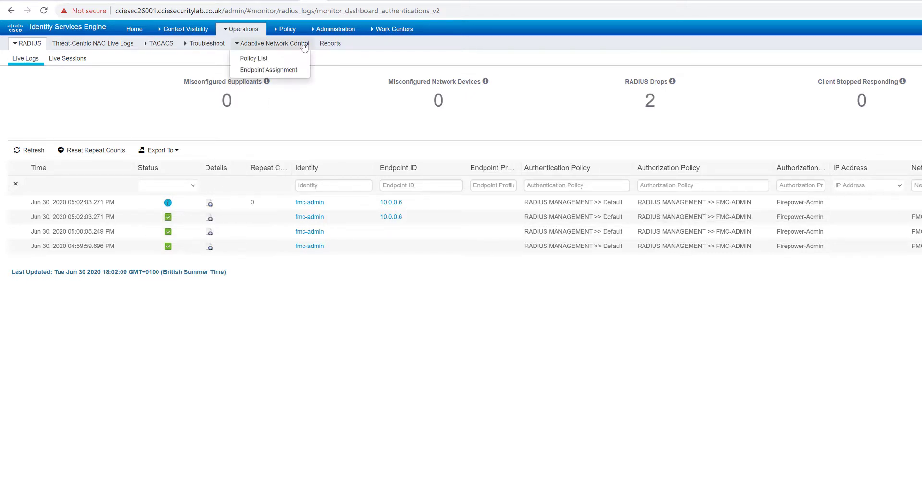
mouse_move(288, 29)
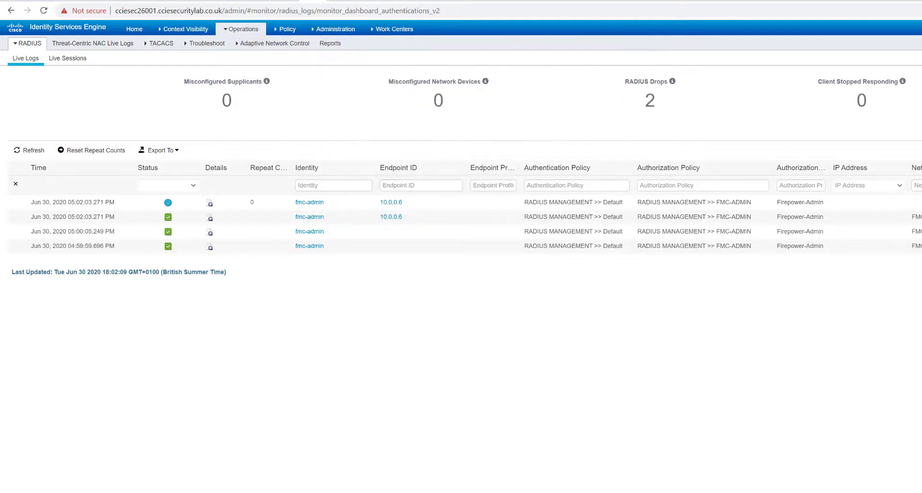
key("alt+Tab")
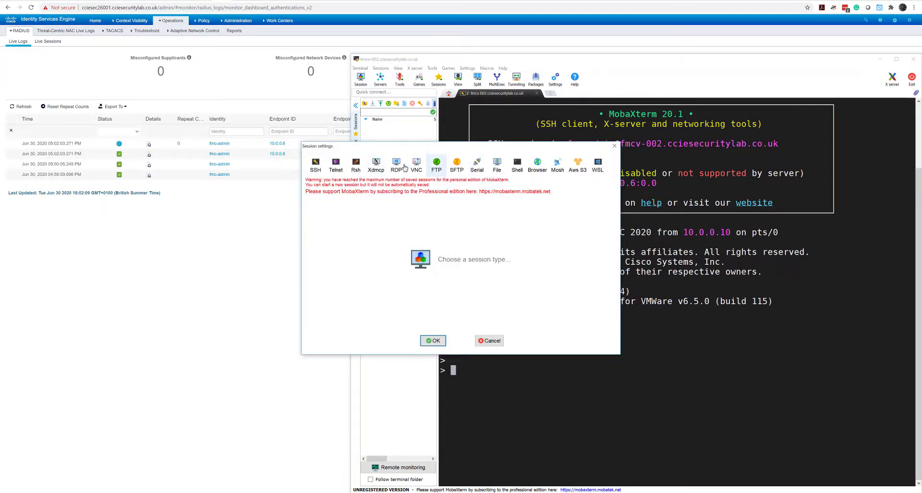
Start a new SSH session to the FTD at 12.0.0.50
left_click(315, 164)
key("Return")
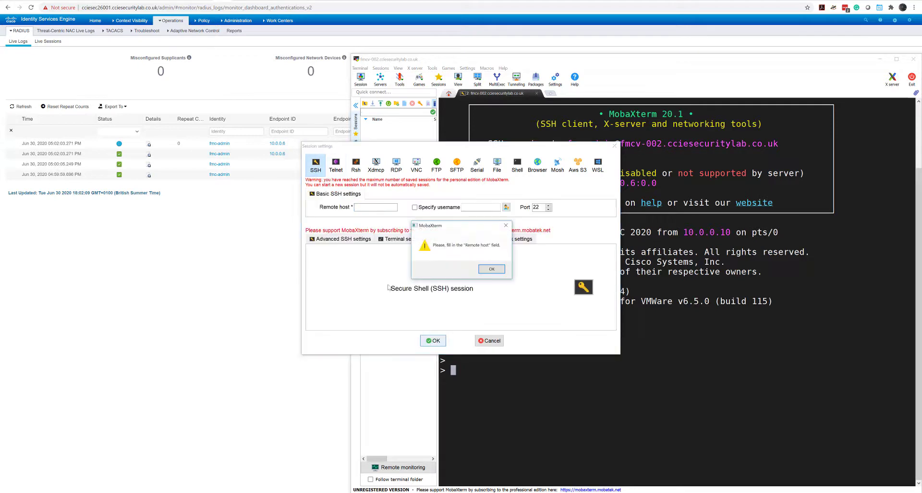
left_click(491, 269)
left_click(380, 206)
type("12.0.0.50")
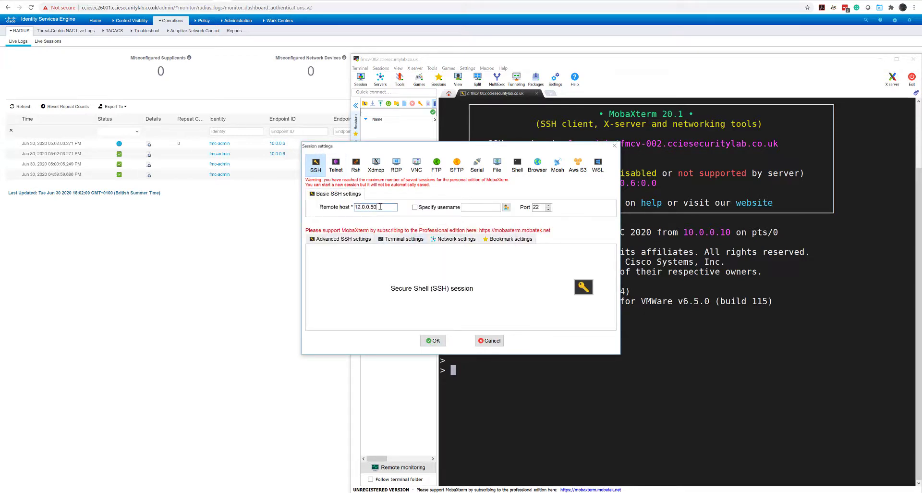
key("Return")
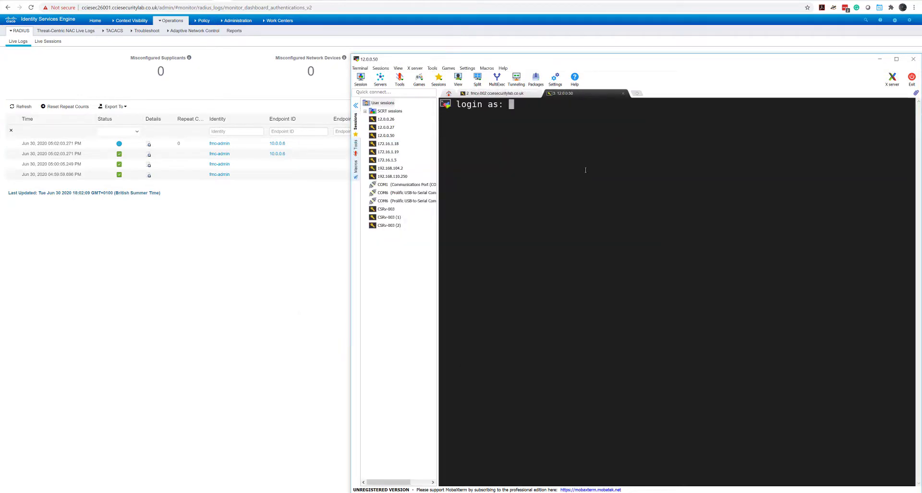
Log in to the FTD as fmc-admin with its password and reach the prompt
type("fmc-admin")
key("Return")
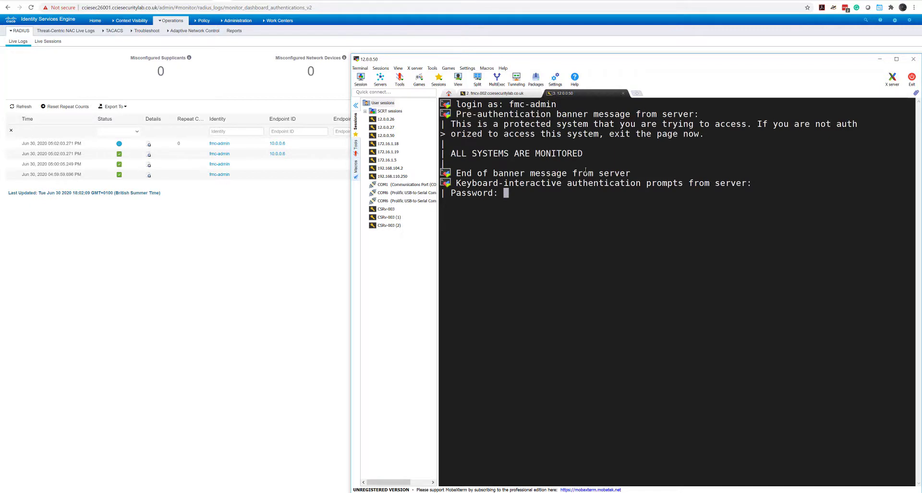
key("Return")
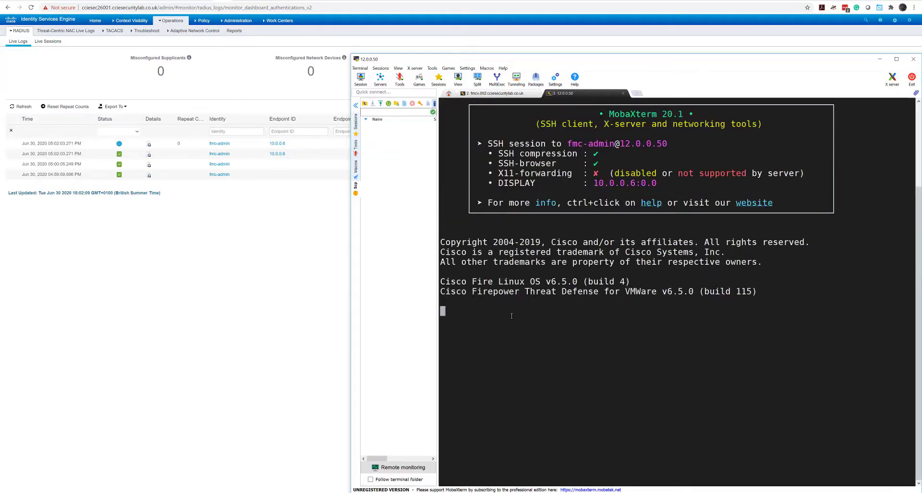
key("Return")
Highlight the Firepower Threat Defense and Firepower Management Center banner lines, then bring ISE forward
left_click_drag(442, 291, 596, 292)
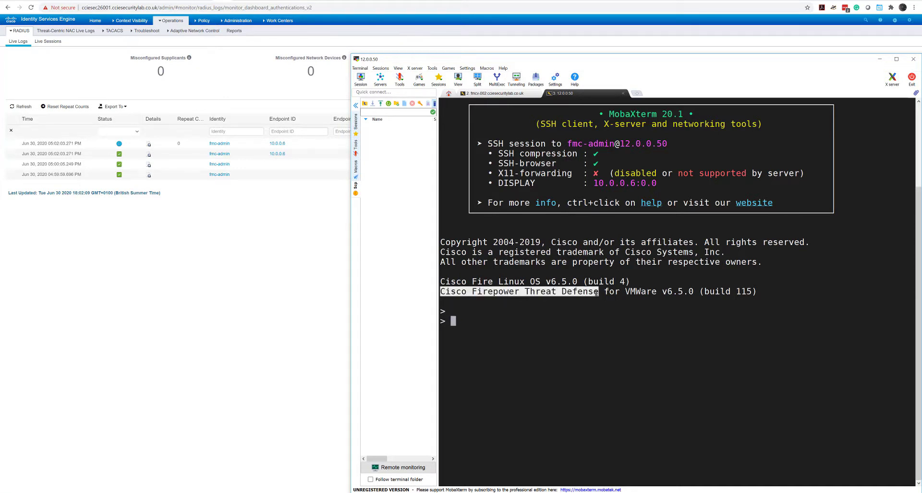
left_click(501, 93)
left_click_drag(441, 301, 613, 301)
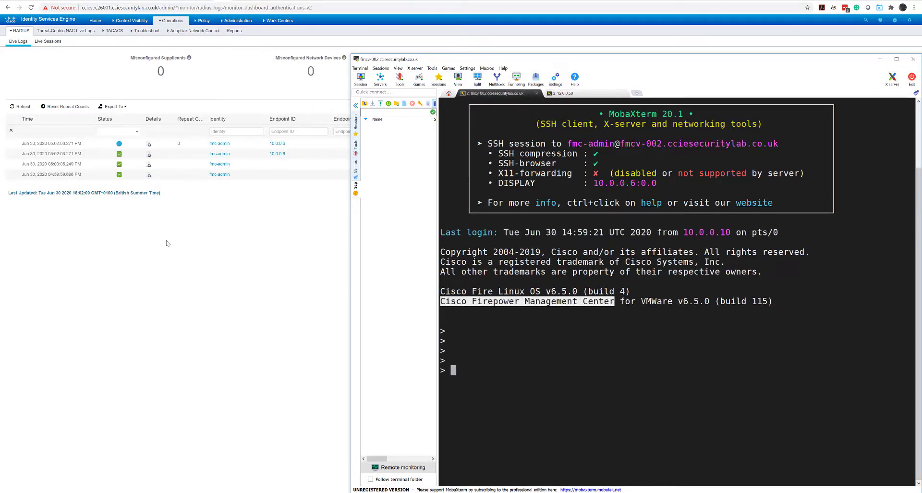
left_click(150, 222)
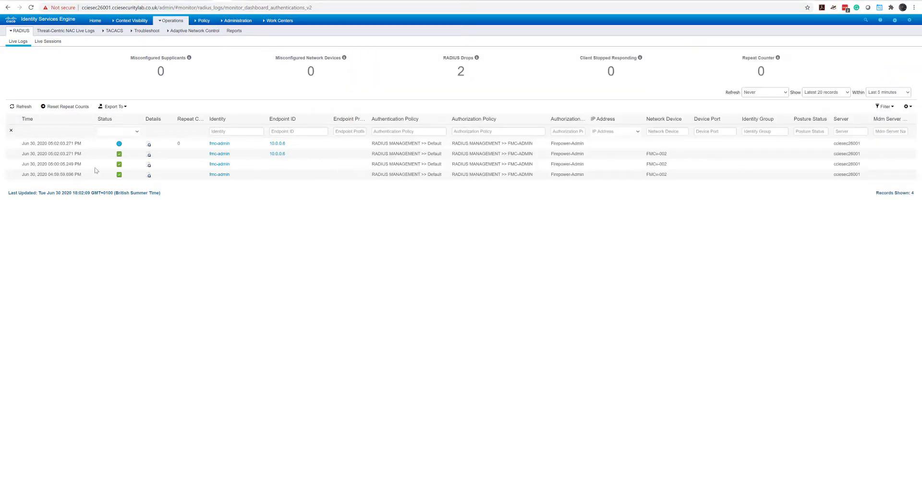
Refresh Live Logs and highlight the 05:02:48 PM fmc-admin login from FTDv-001
left_click(27, 108)
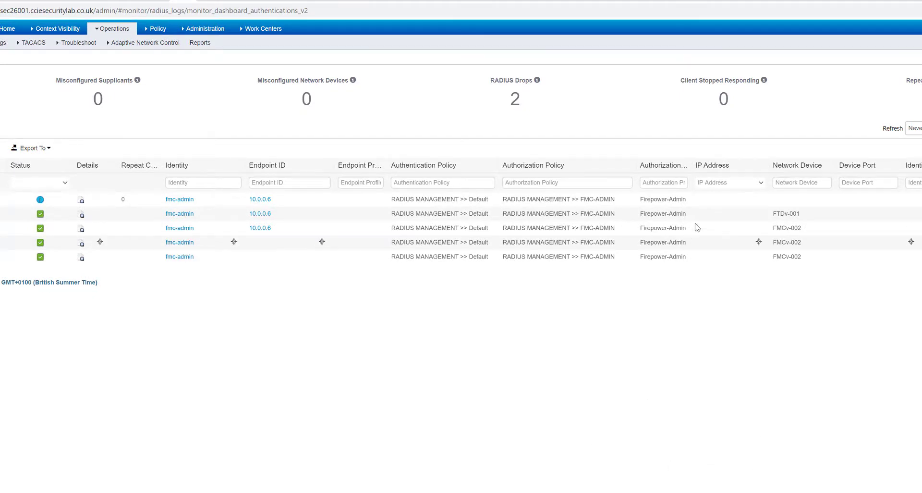
left_click_drag(776, 213, 809, 229)
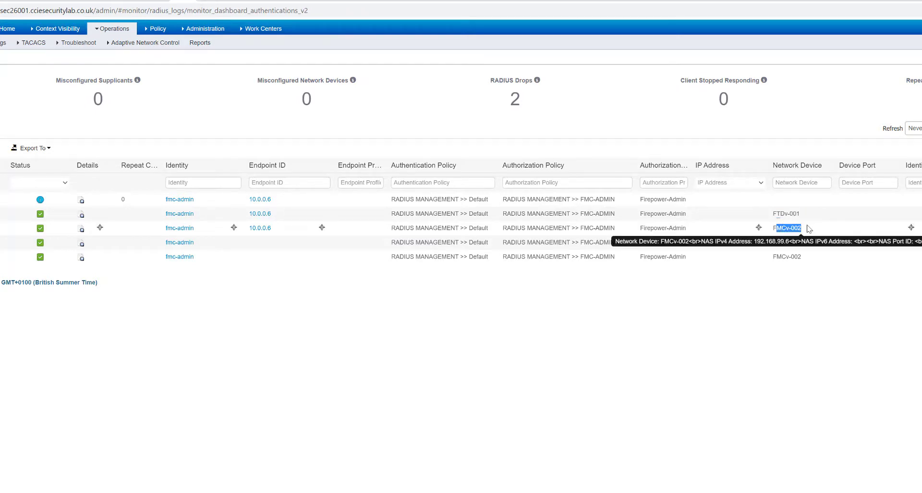